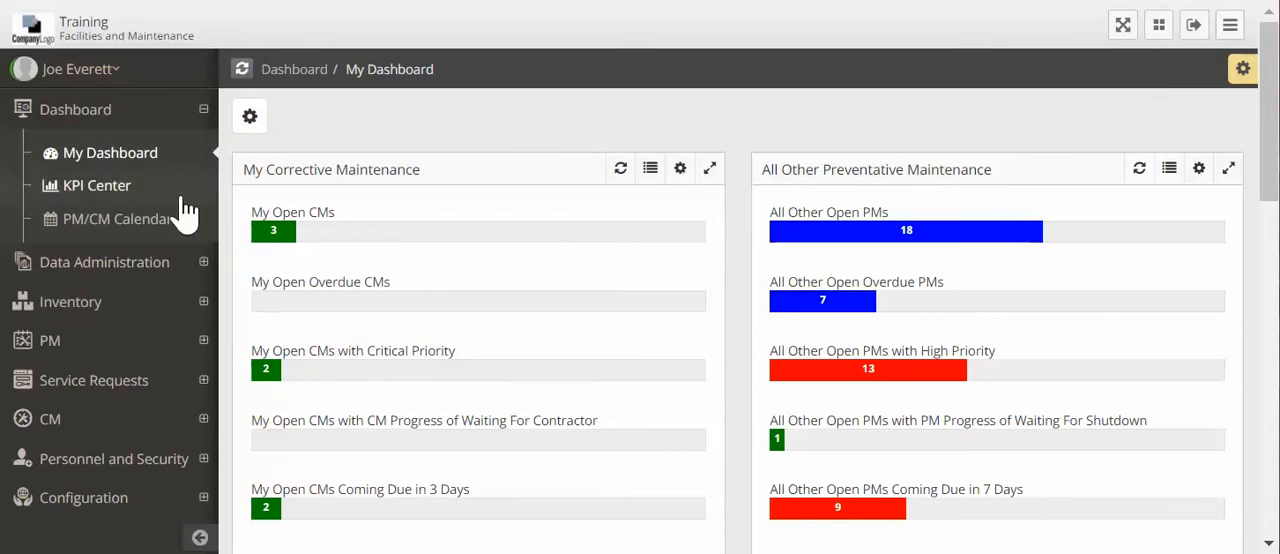
- Start a new corrective maintenance record in the CM Manager
left_click(60, 425)
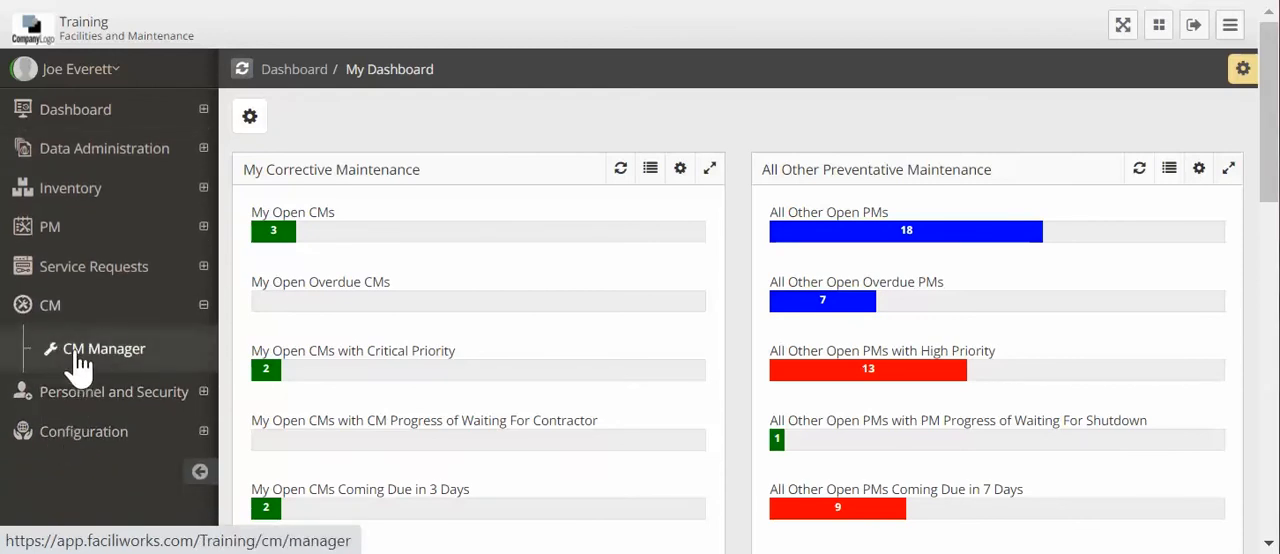
left_click(105, 364)
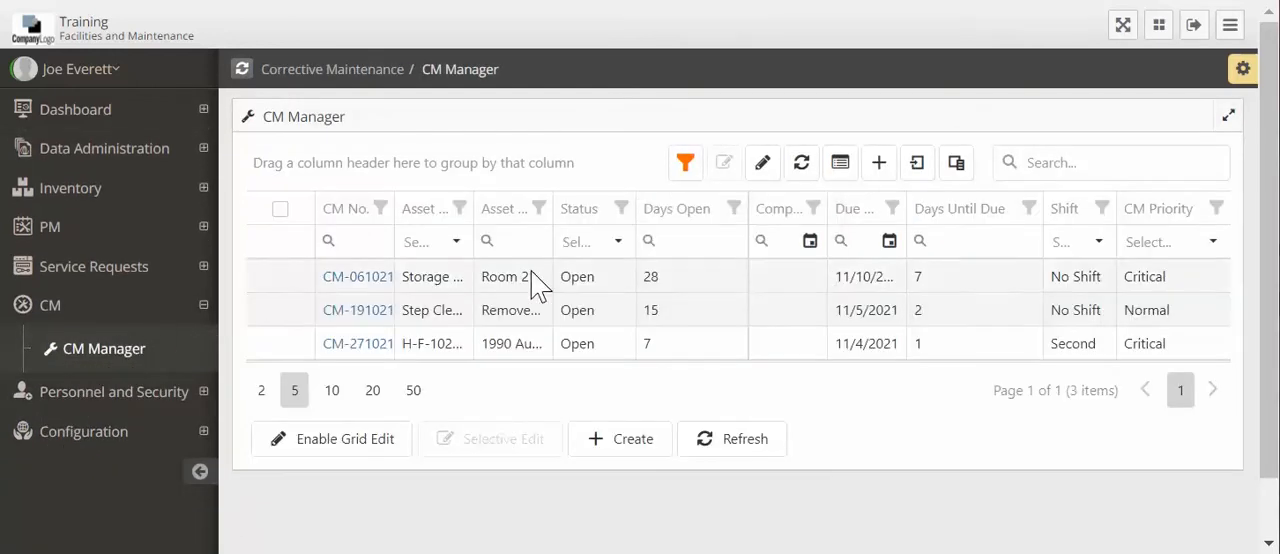
left_click(883, 170)
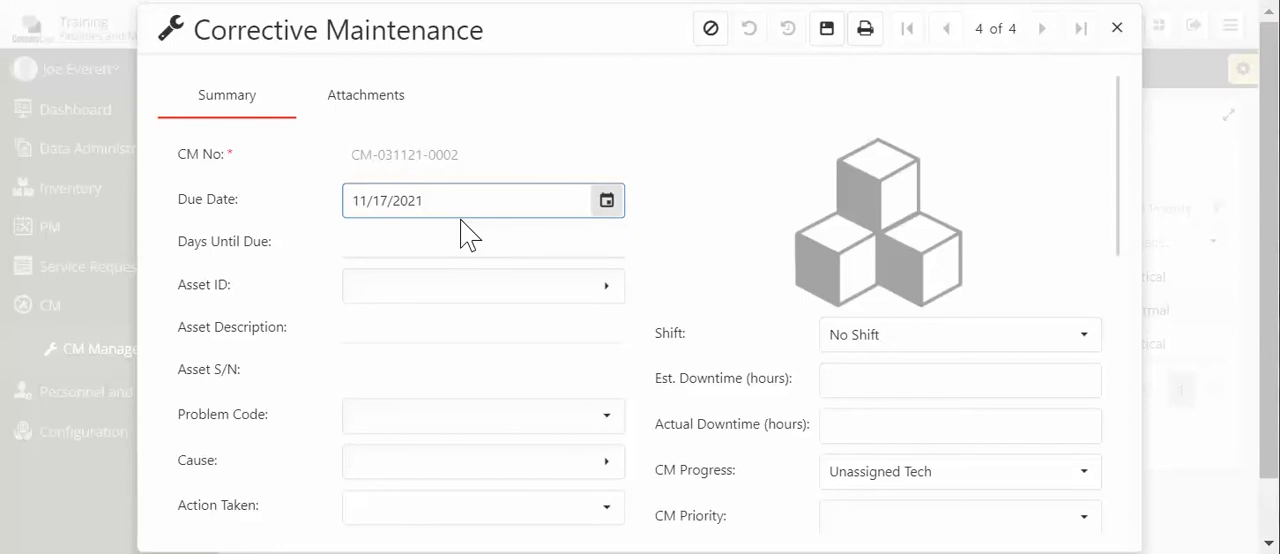
- Set the new record's due date to 11/5/2021 and assign the asset Chiller 01
left_click(612, 210)
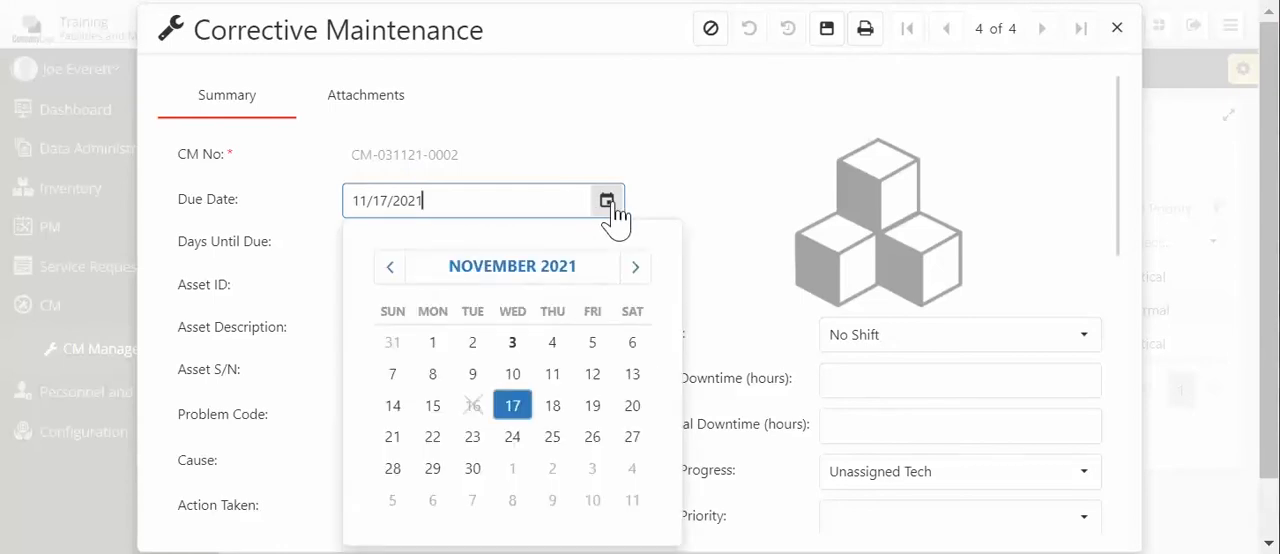
left_click(592, 343)
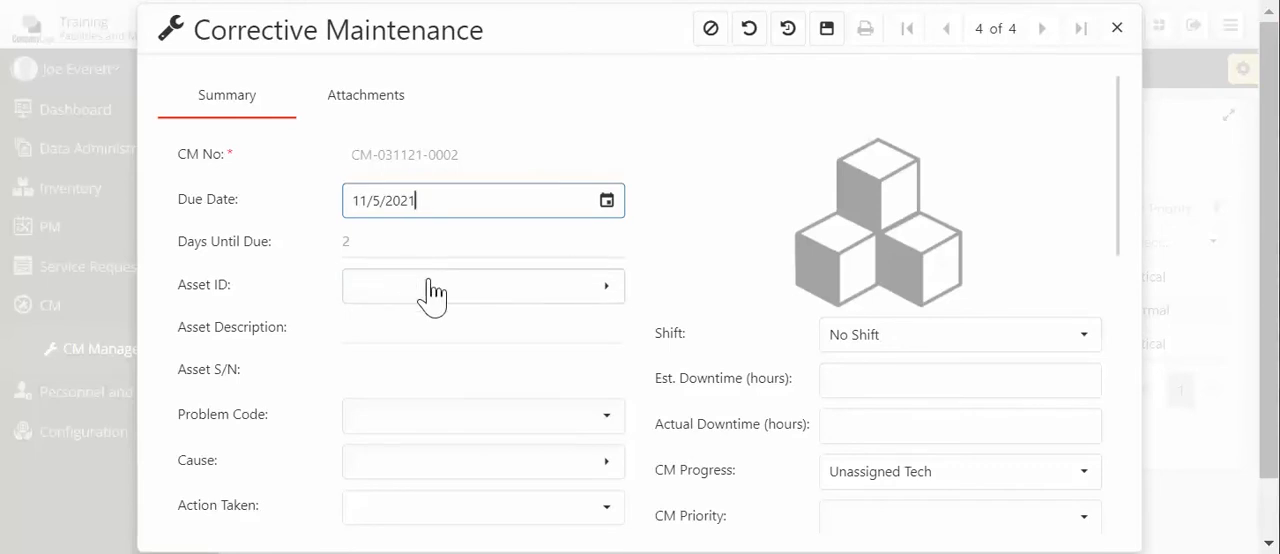
left_click(466, 299)
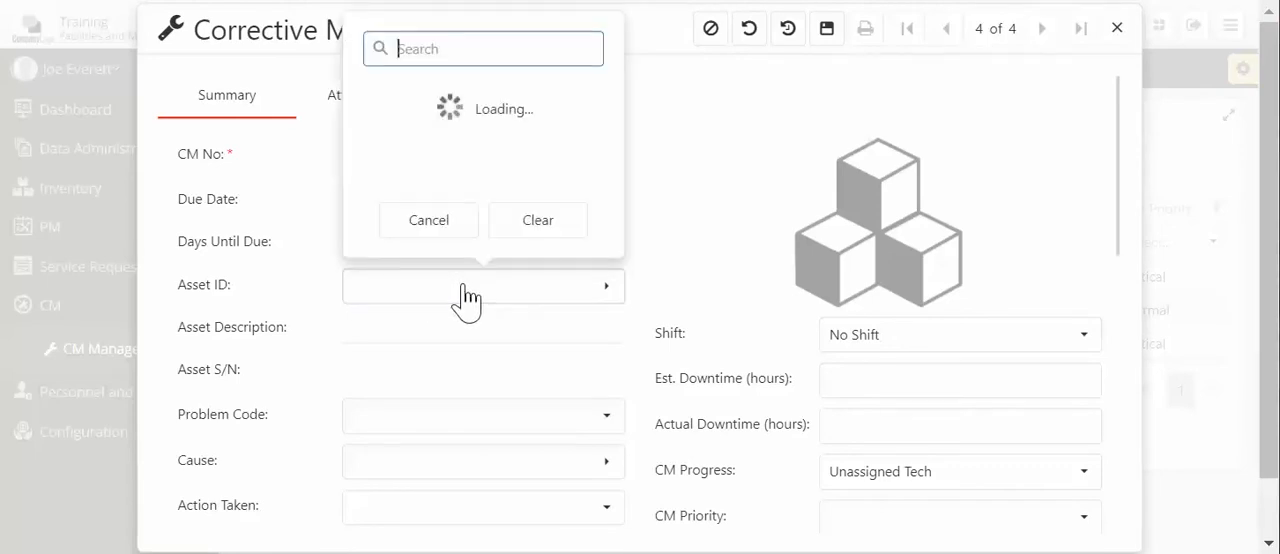
type("chi")
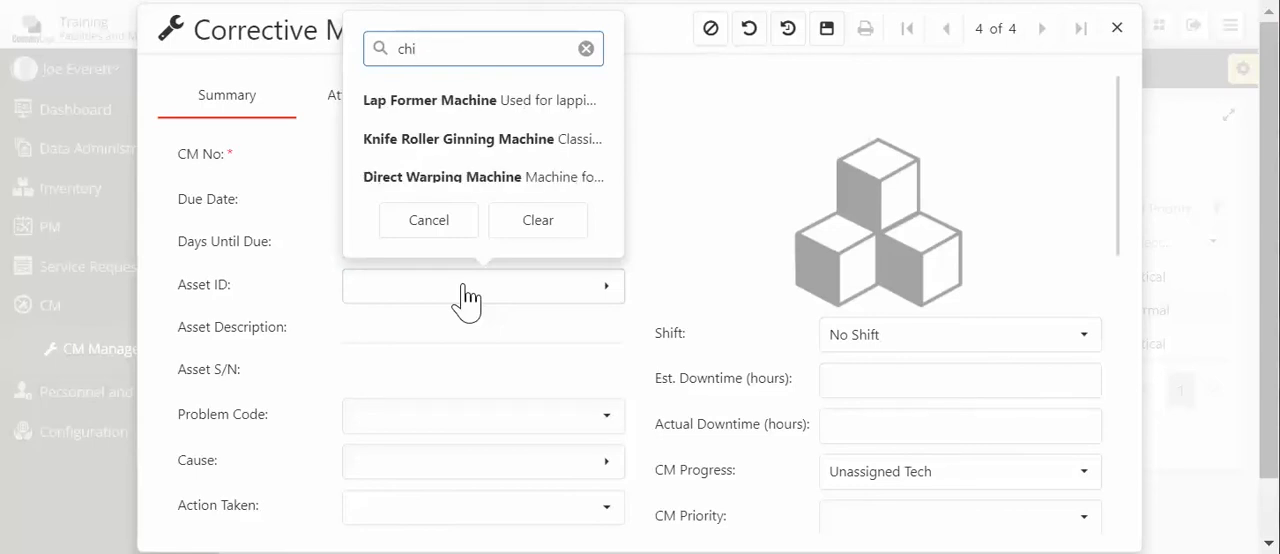
type("ll")
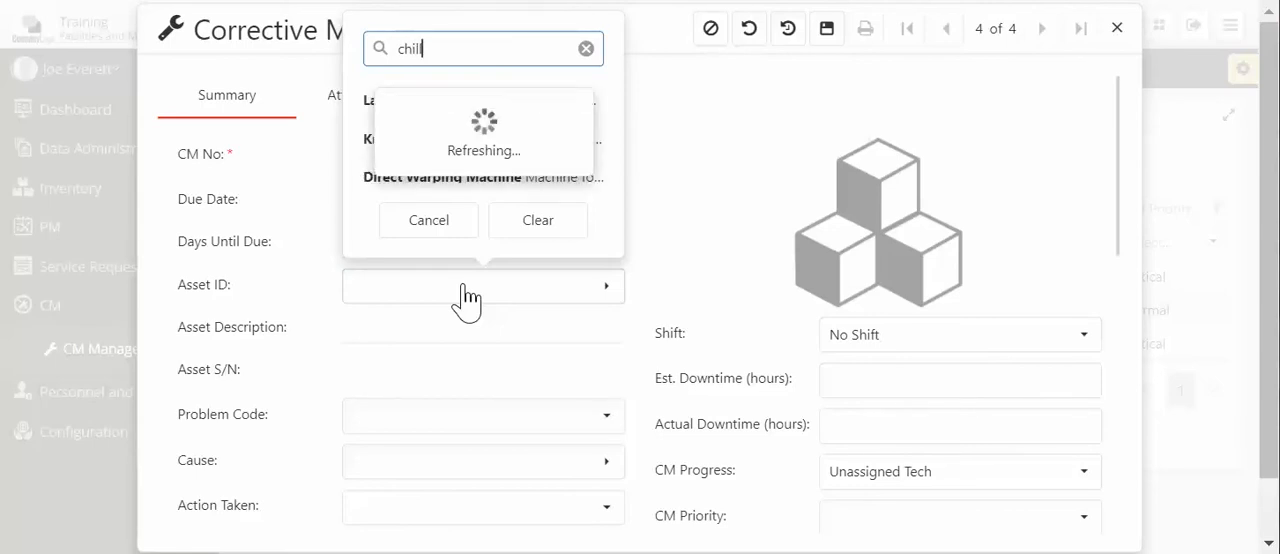
left_click(472, 112)
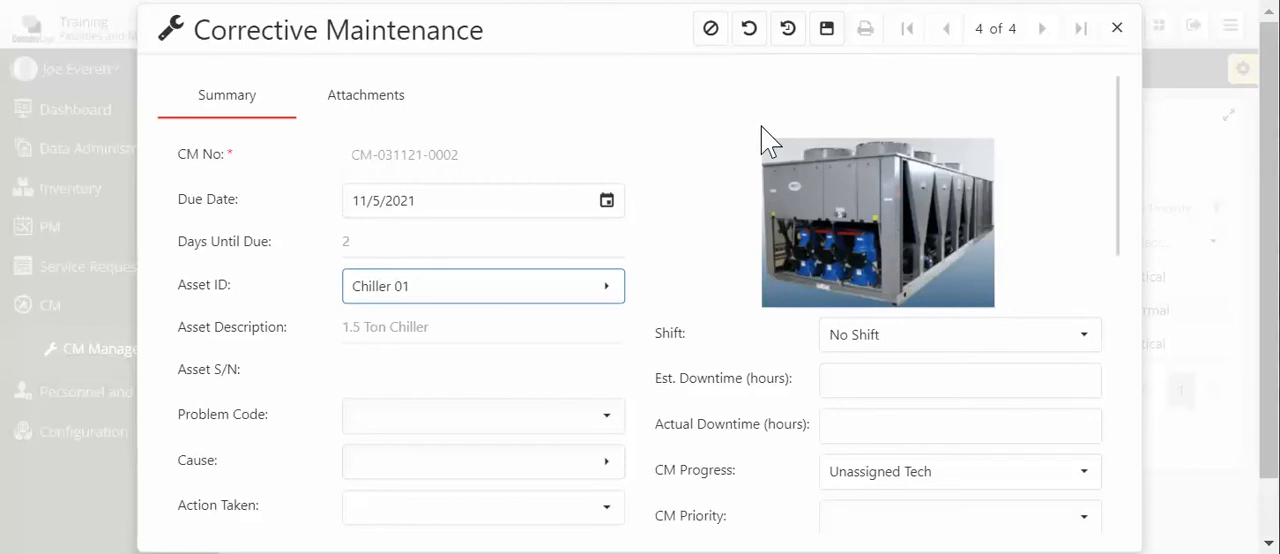
- Set the CM Priority of the Chiller 01 record to Critical
scroll(706, 162, "down", 1)
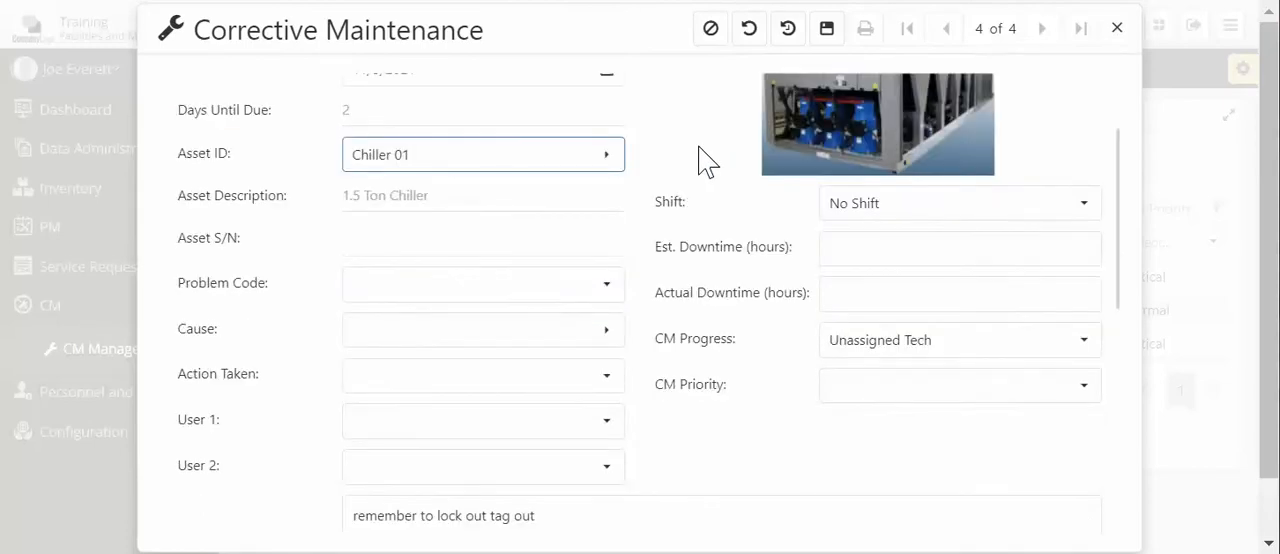
scroll(706, 162, "down", 1)
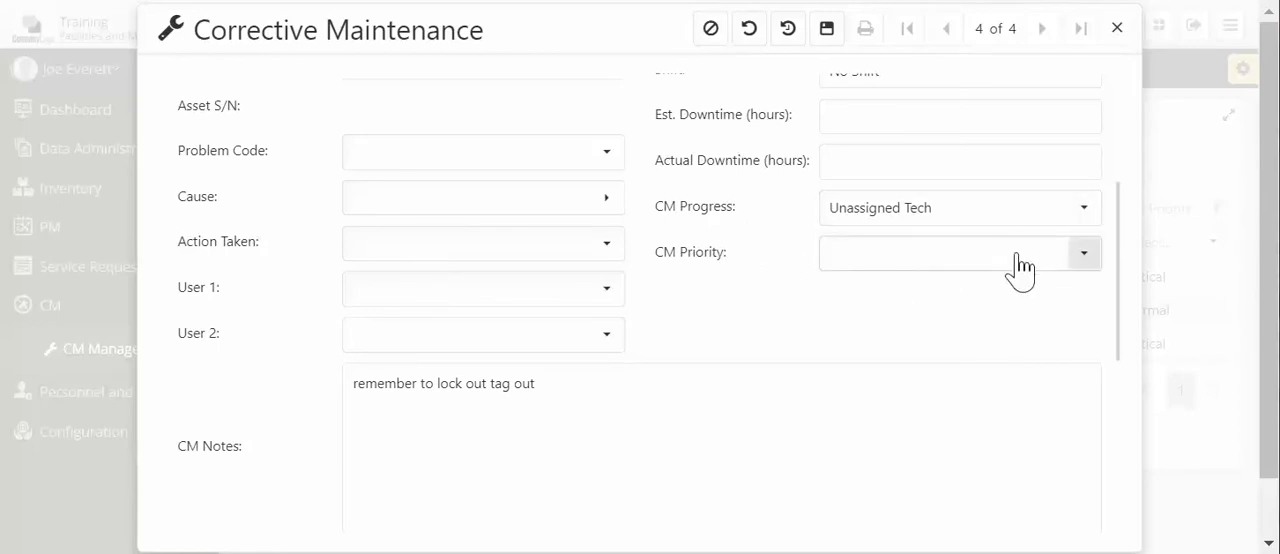
left_click(1084, 262)
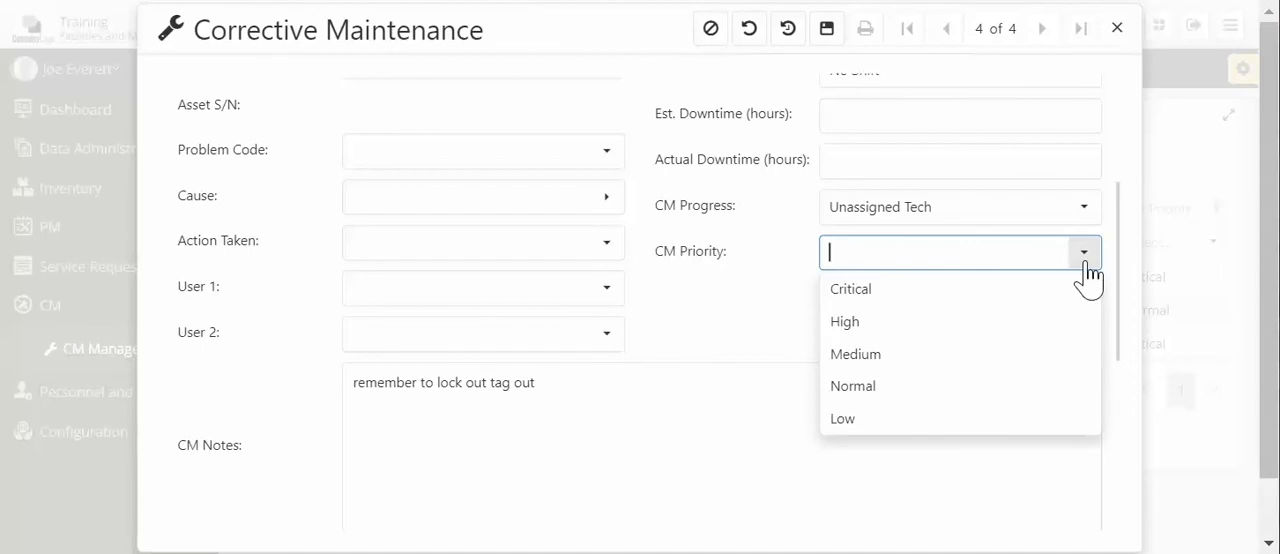
left_click(942, 292)
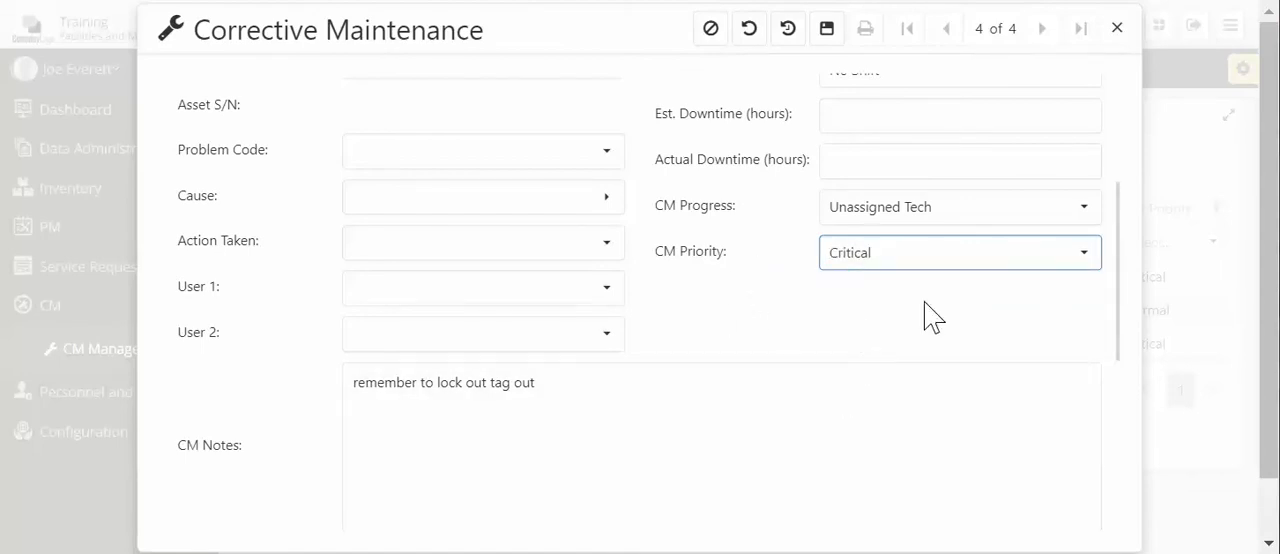
- Post the CM comment "please contact ACME vendor for assistance" and save the new corrective maintenance record
scroll(980, 313, "down", 3)
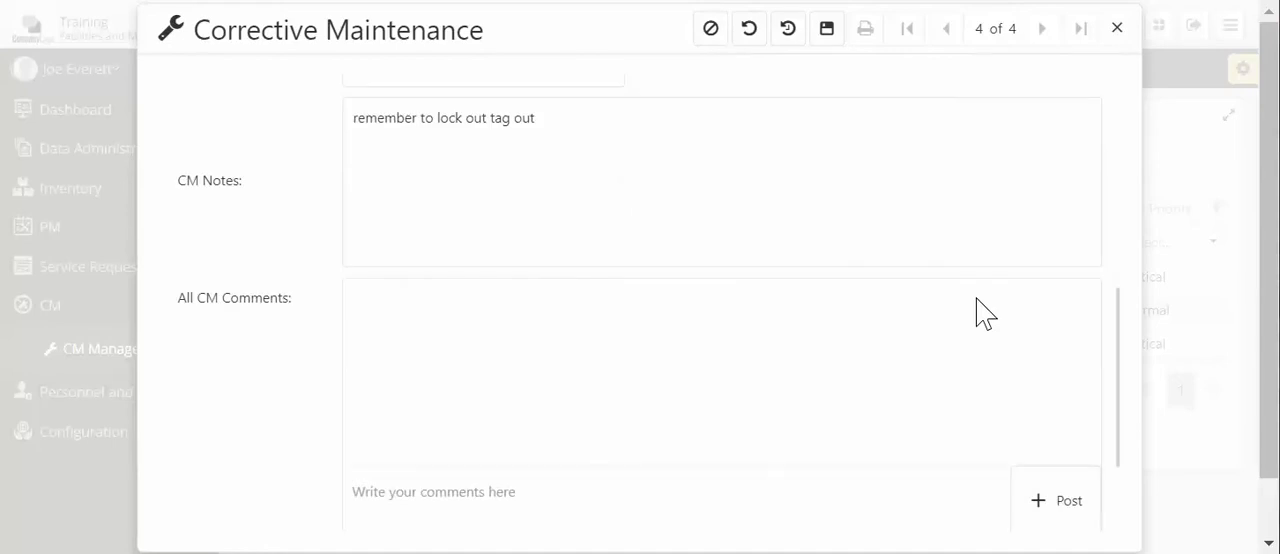
scroll(976, 313, "down", 2)
left_click(470, 361)
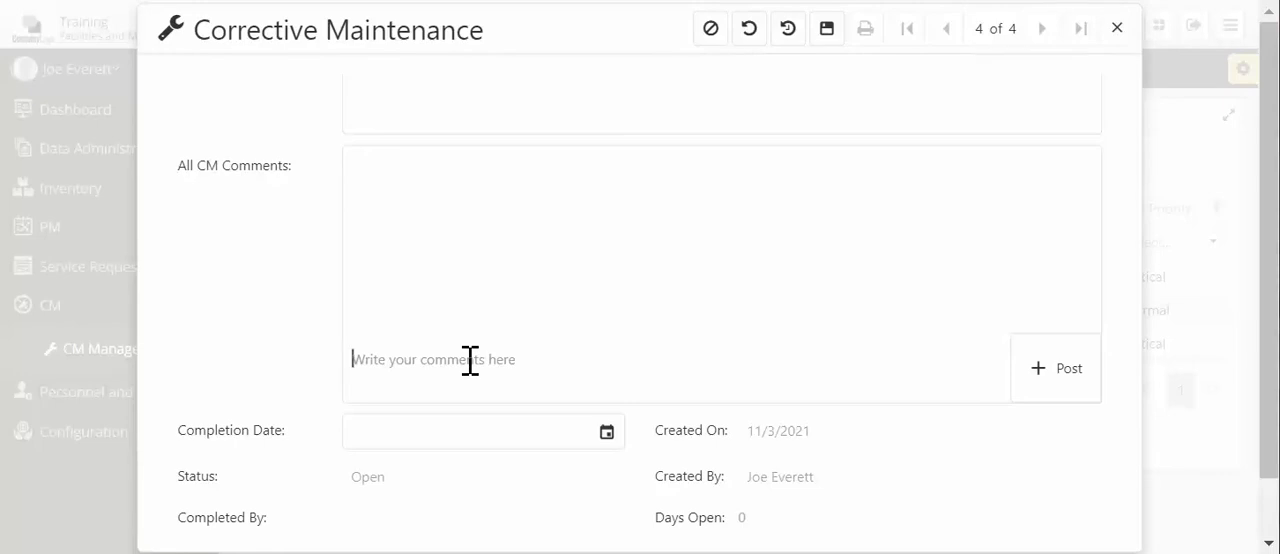
type("please cont")
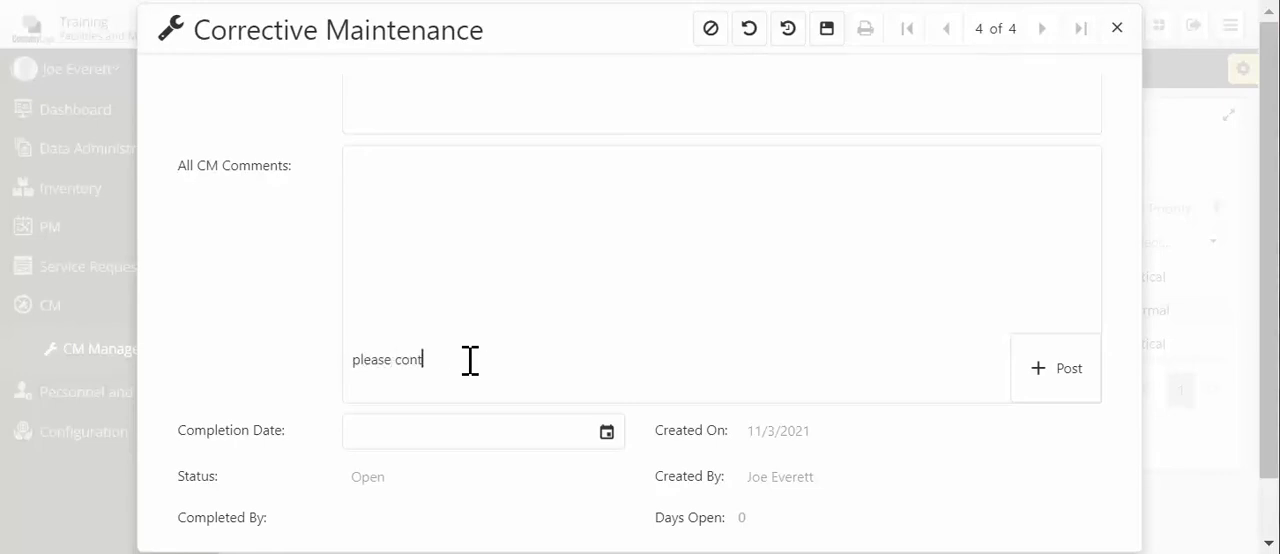
type("act ACME vendor for assistance")
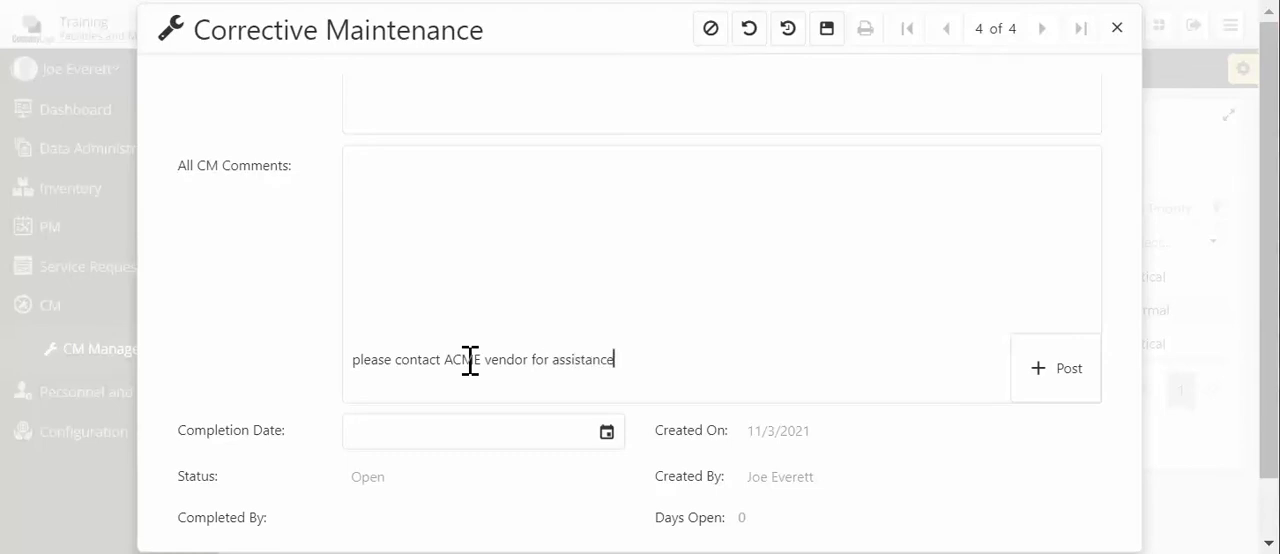
left_click(1056, 378)
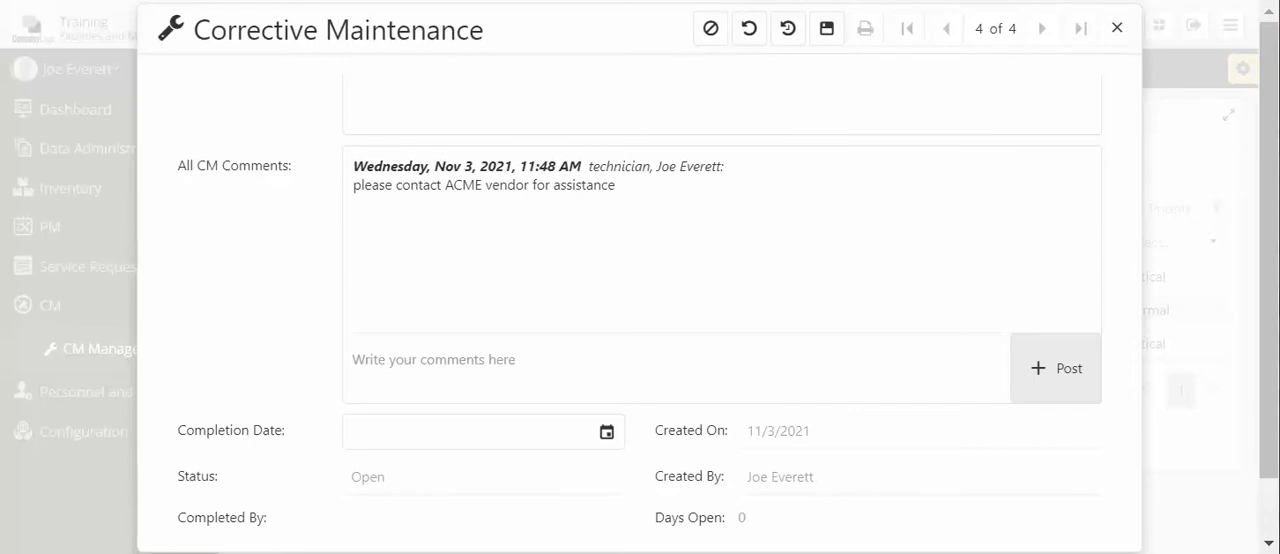
left_click(830, 31)
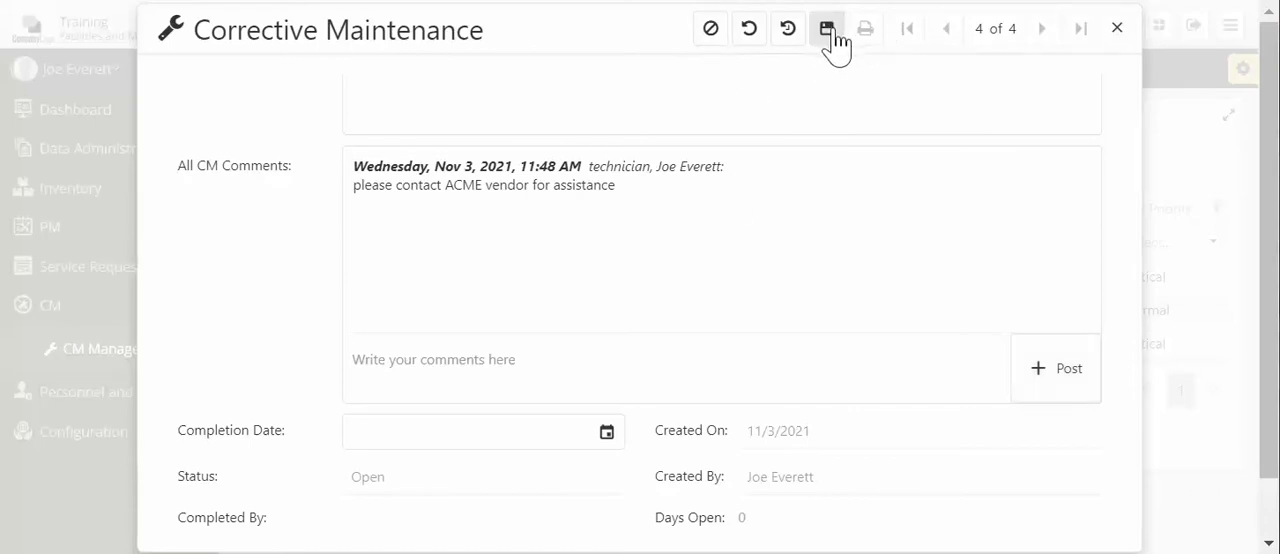
scroll(598, 144, "up", 6)
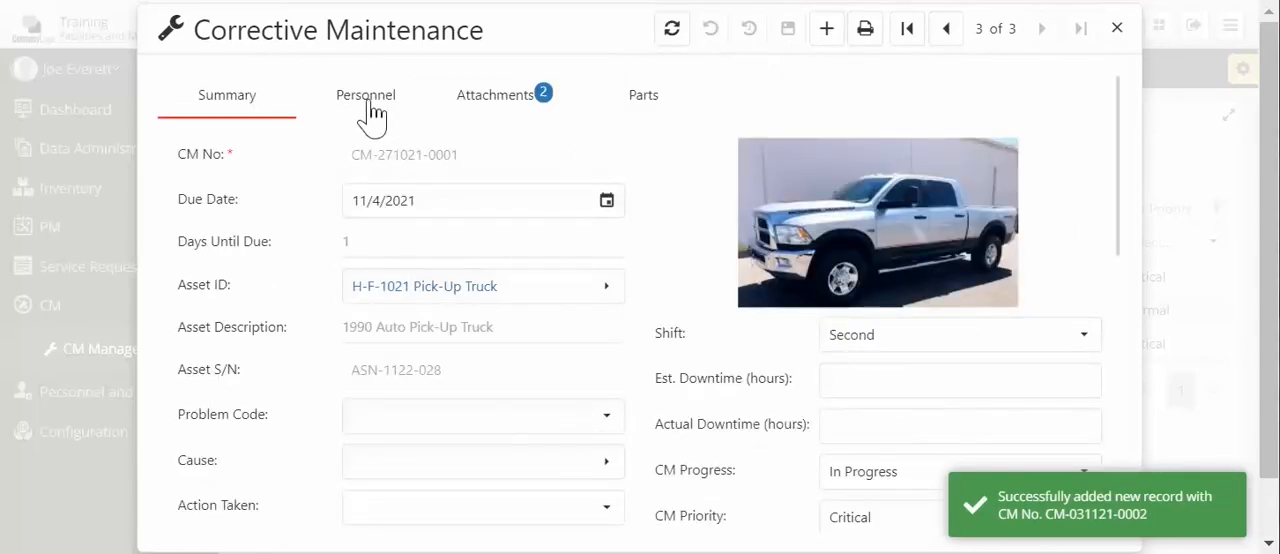
- Search the unassigned personnel by the technician's first name and assign that technician to the Chiller 01 record
left_click(366, 96)
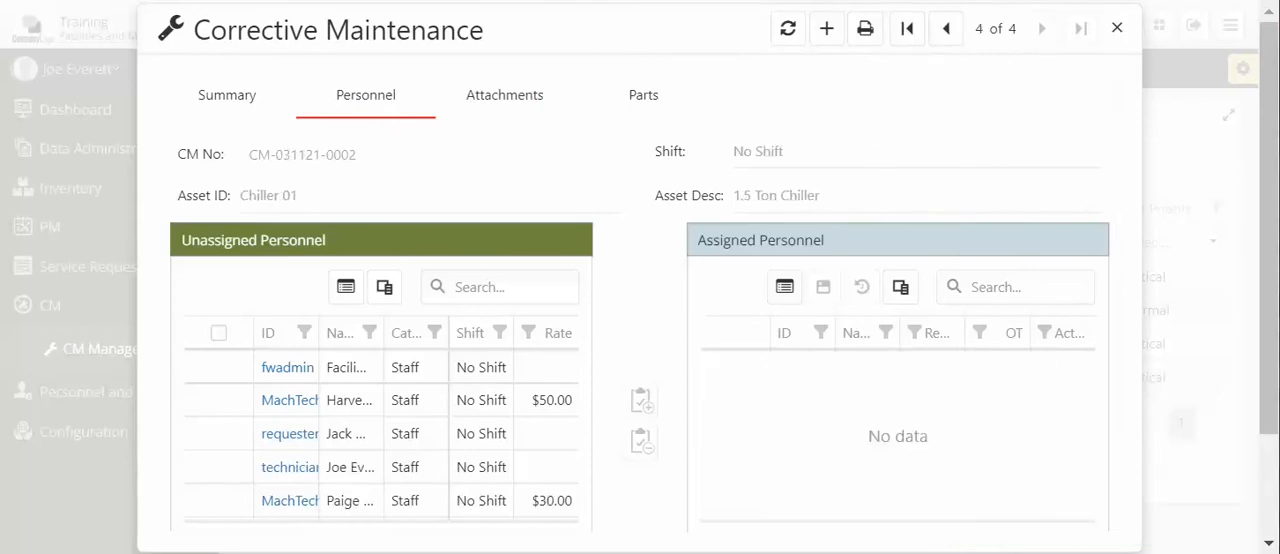
left_click(494, 286)
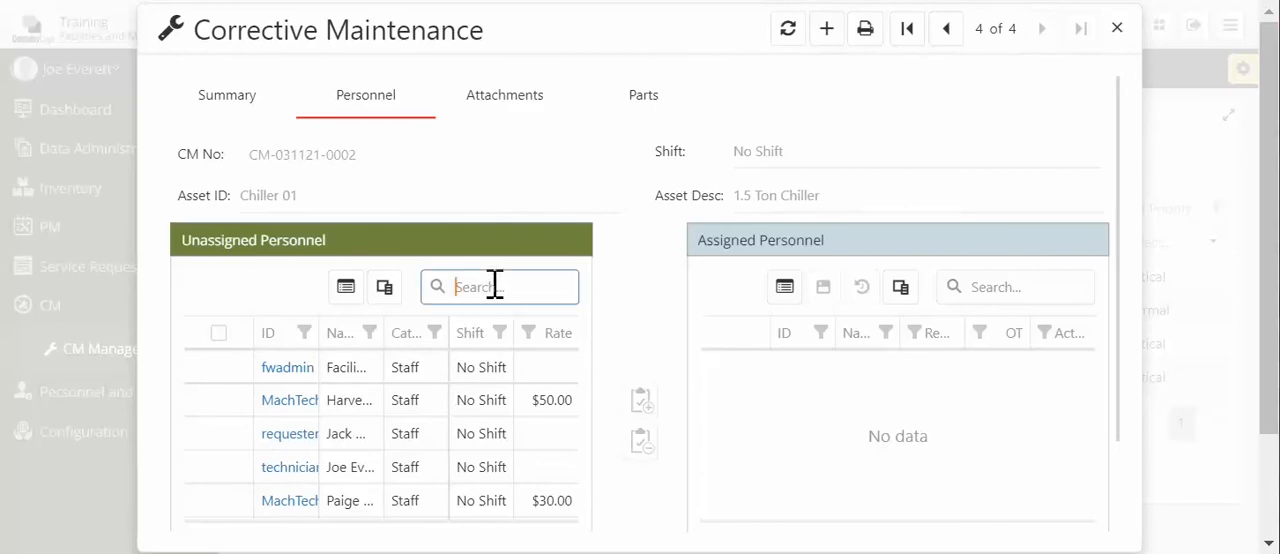
type("ric")
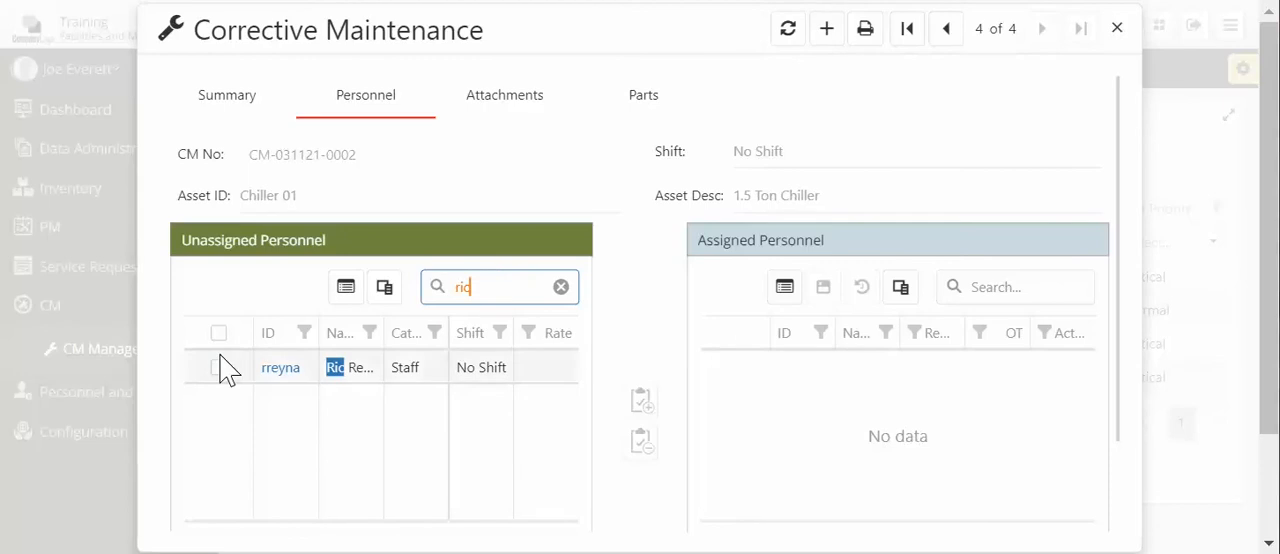
left_click(219, 368)
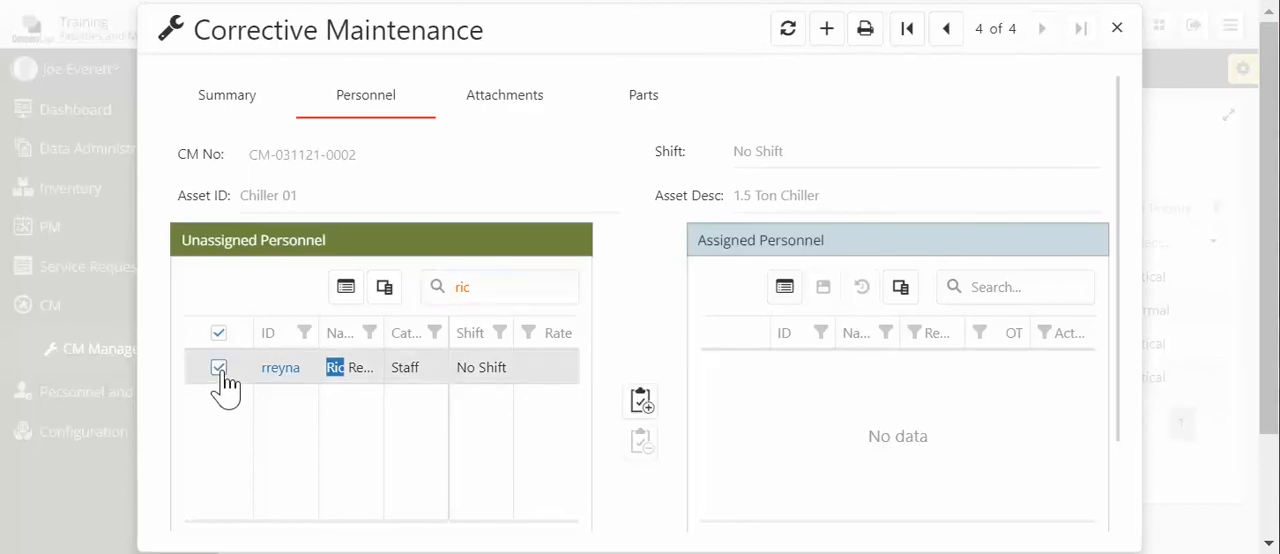
left_click(641, 401)
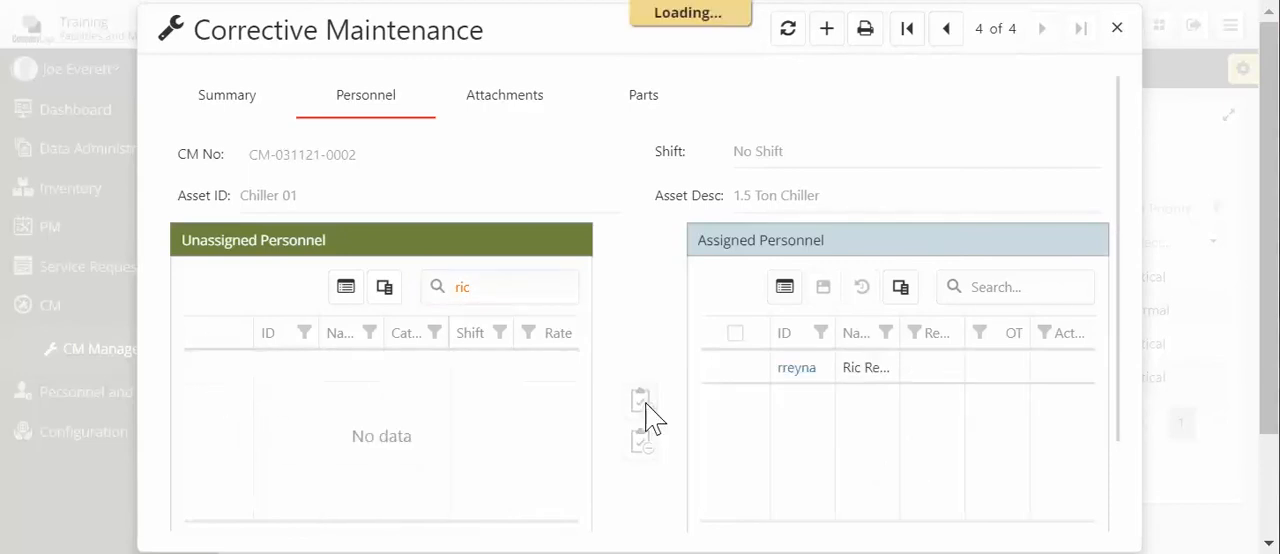
- Enter 1 in the assigned technician's "Re..." column before OT, save the assignment and close the record
left_click(952, 372)
type("1")
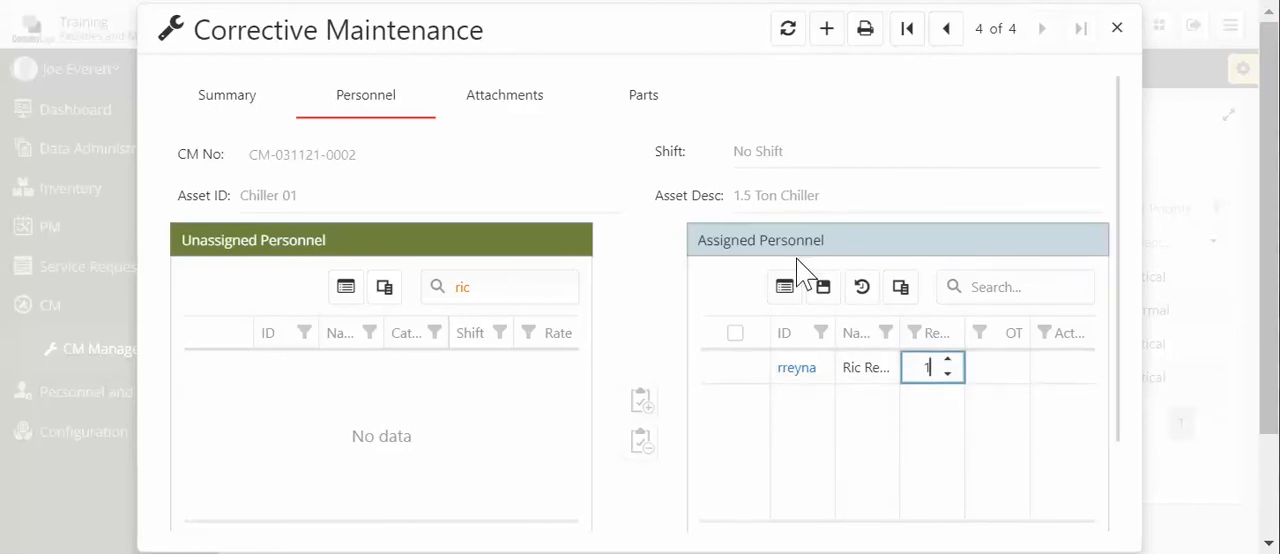
left_click(823, 288)
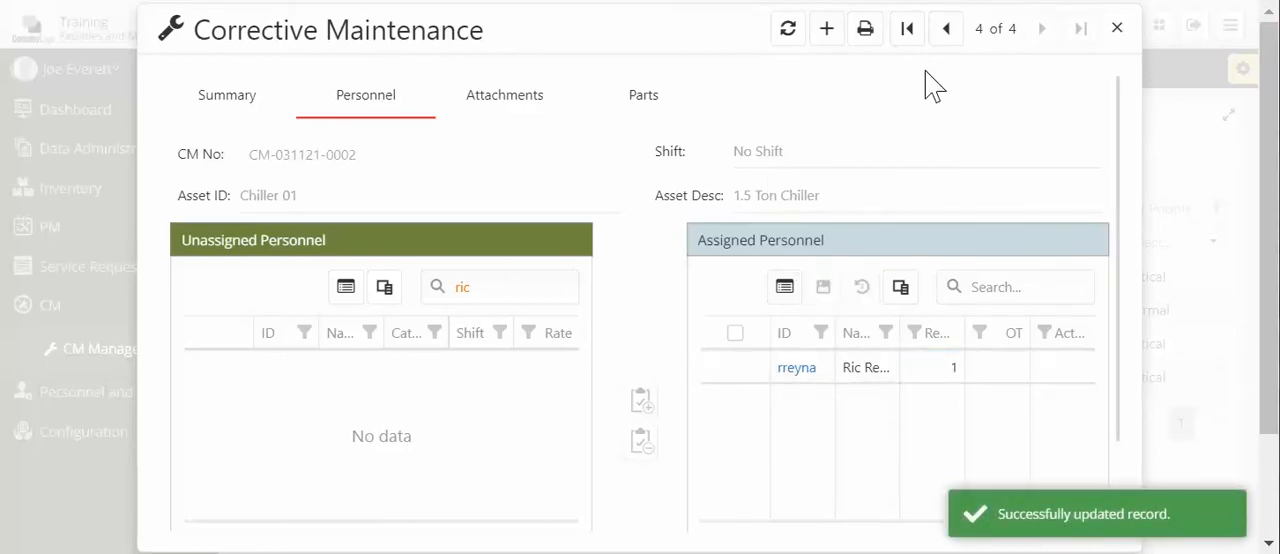
left_click(1117, 30)
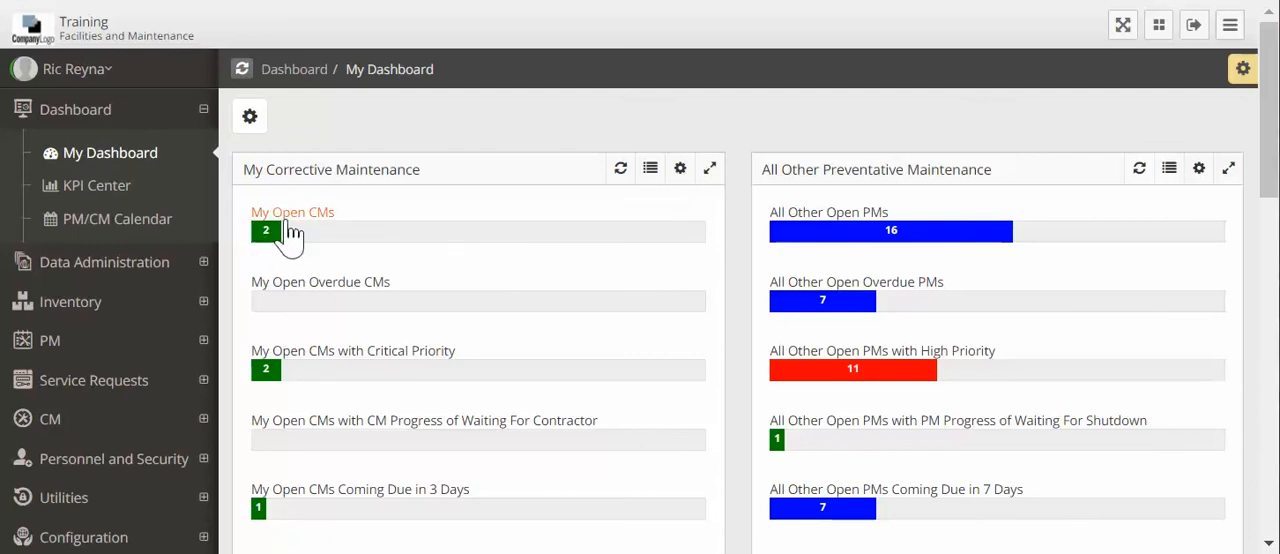
- From the dashboard's My Open CMs with Critical Priority, open the Chiller 01 corrective maintenance record
left_click(275, 372)
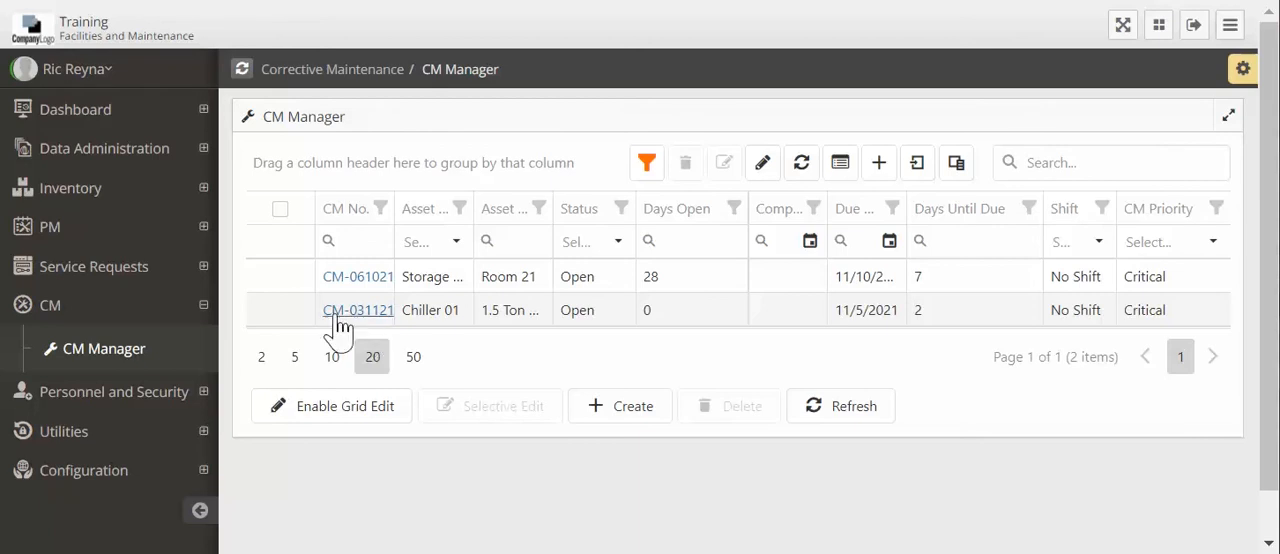
mouse_move(358, 314)
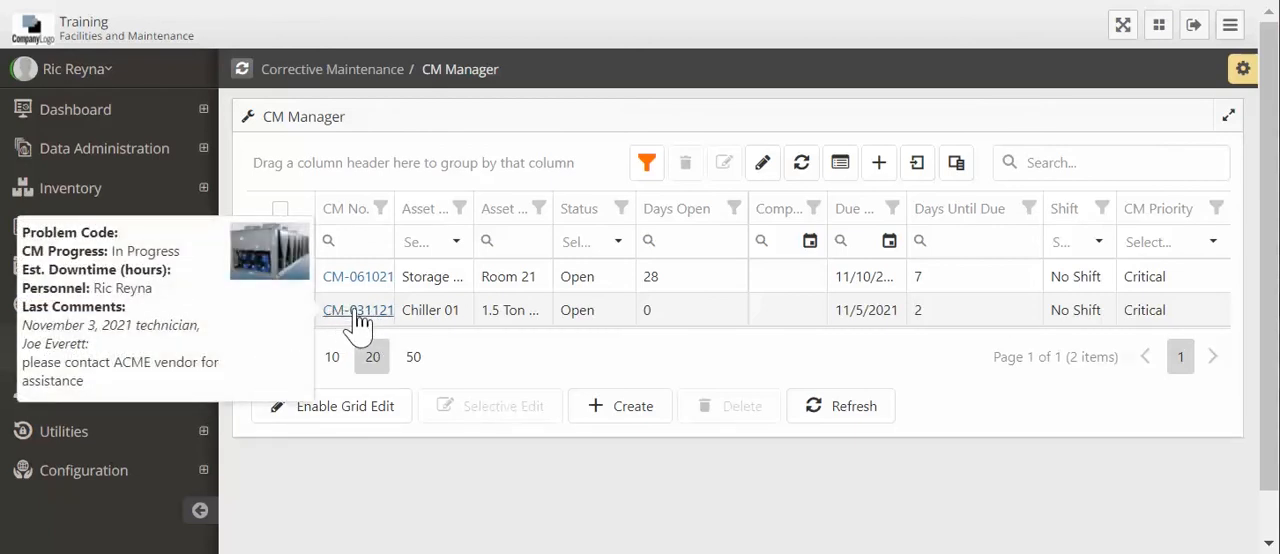
left_click(358, 311)
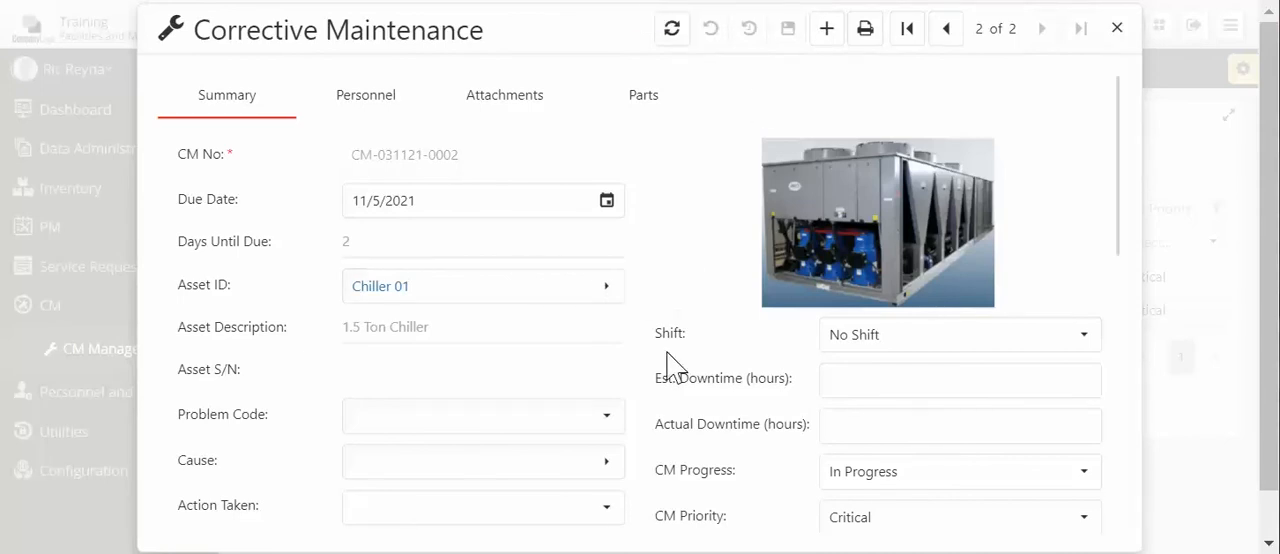
- Change the CM Progress of the Chiller 01 record to Waiting For Contractor
scroll(668, 365, "down", 3)
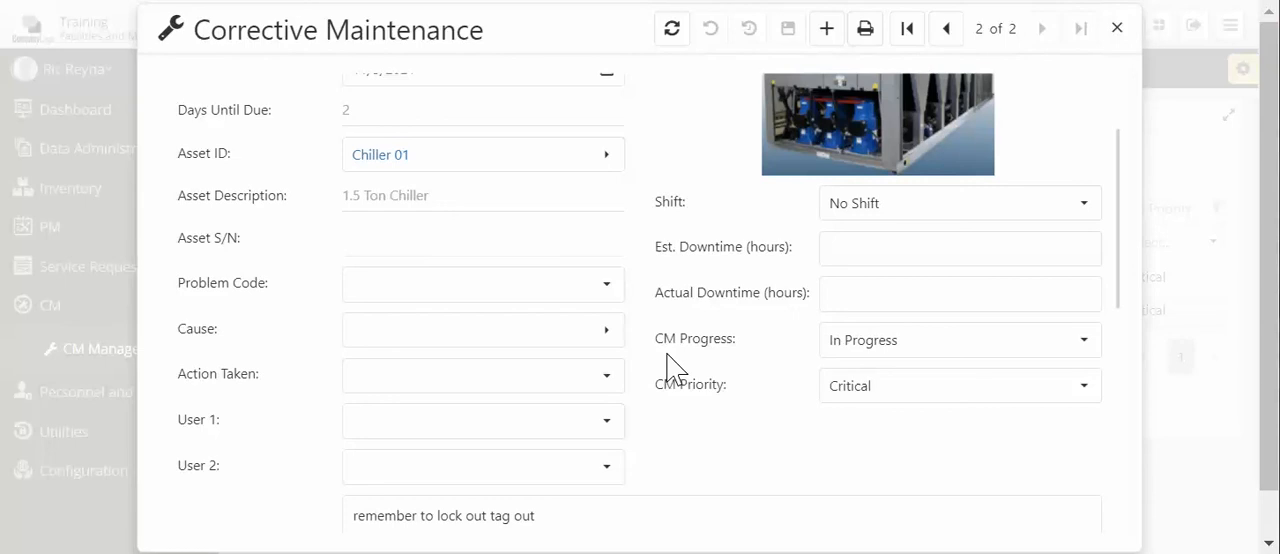
left_click_drag(663, 338, 733, 340)
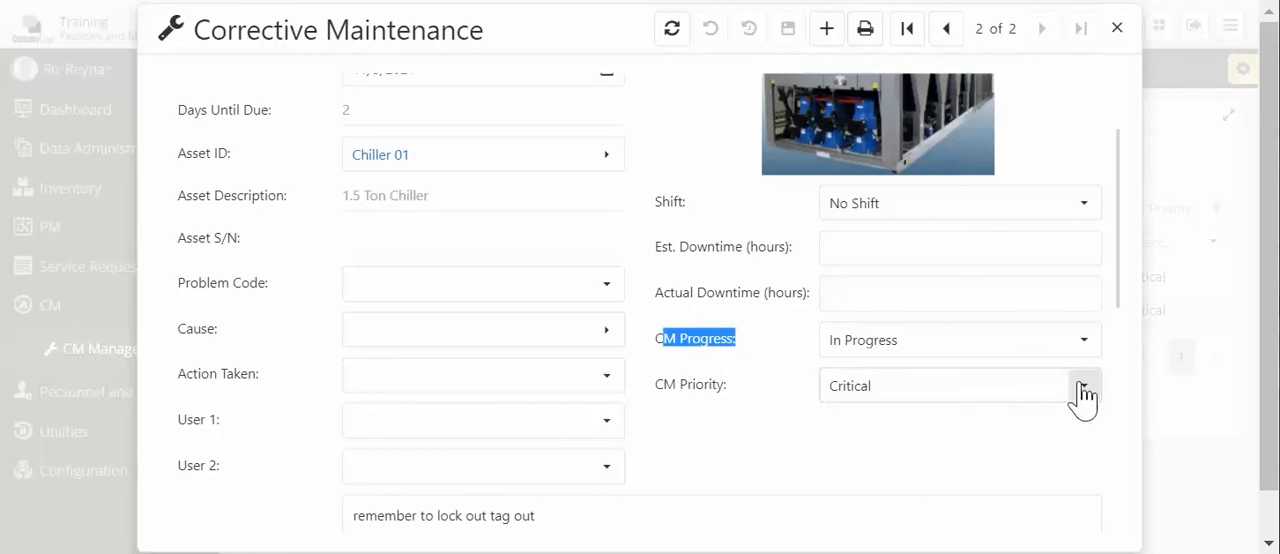
left_click(1096, 338)
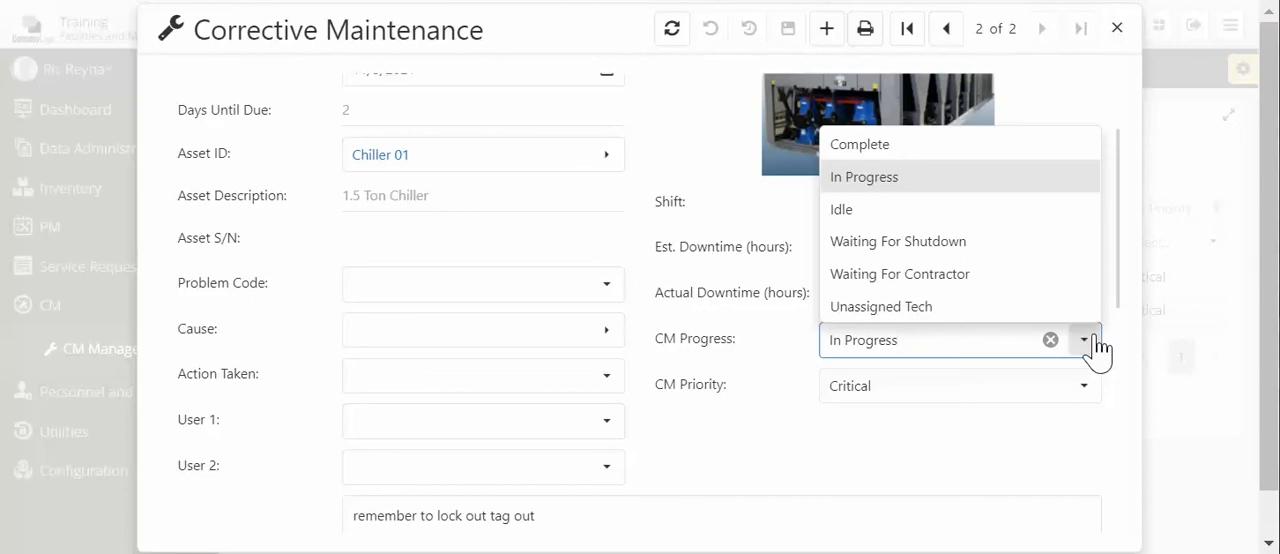
left_click(985, 283)
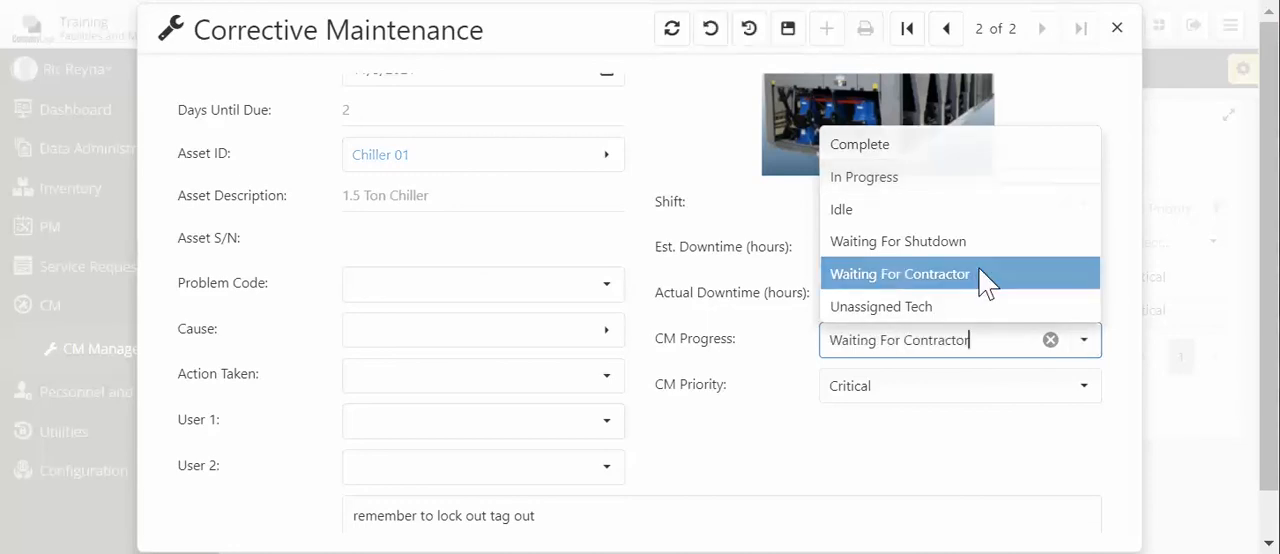
- Set the CM Progress of the Chiller 01 record to Waiting For Shutdown
left_click(1086, 345)
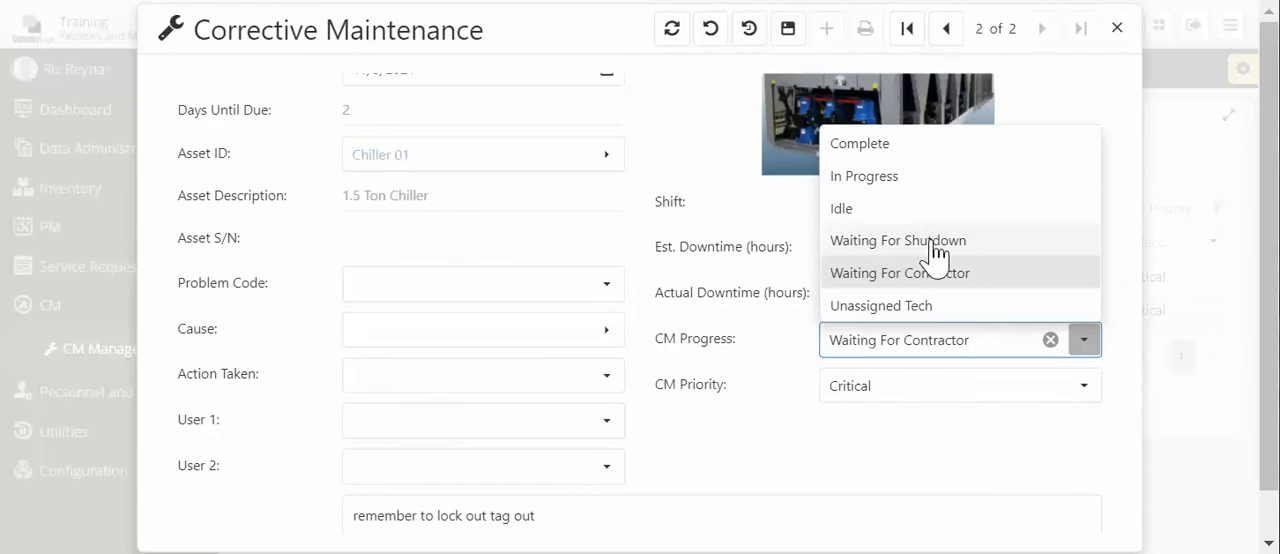
left_click(935, 242)
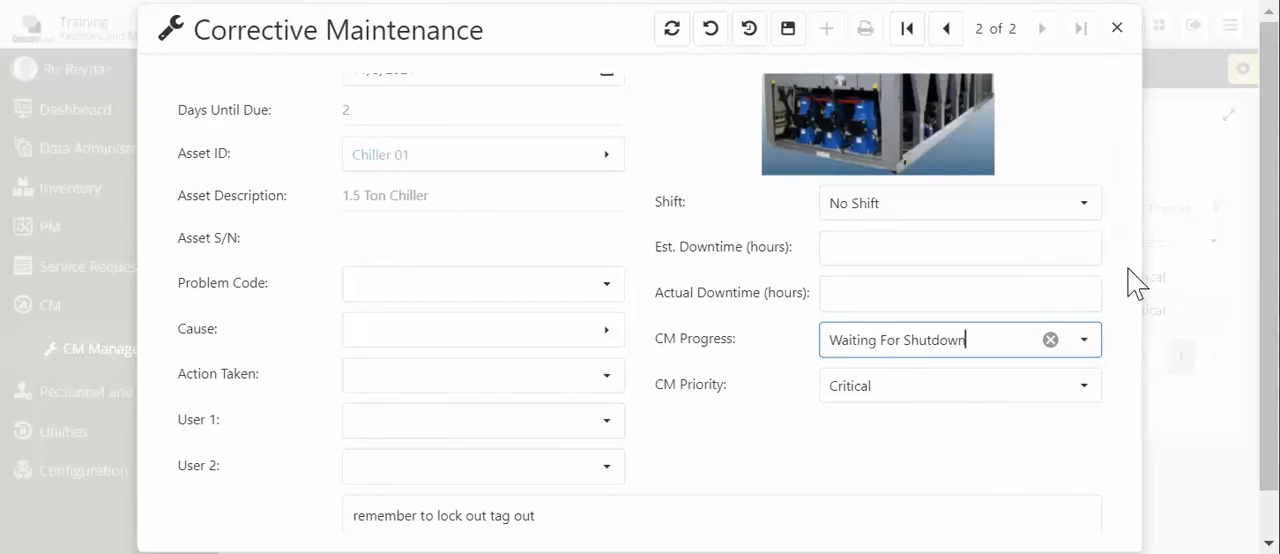
left_click(974, 457)
- Post the CM comment "team-I'm waiting on vendor for assistance" and save the Chiller 01 record
scroll(849, 451, "down", 3)
scroll(818, 430, "down", 3)
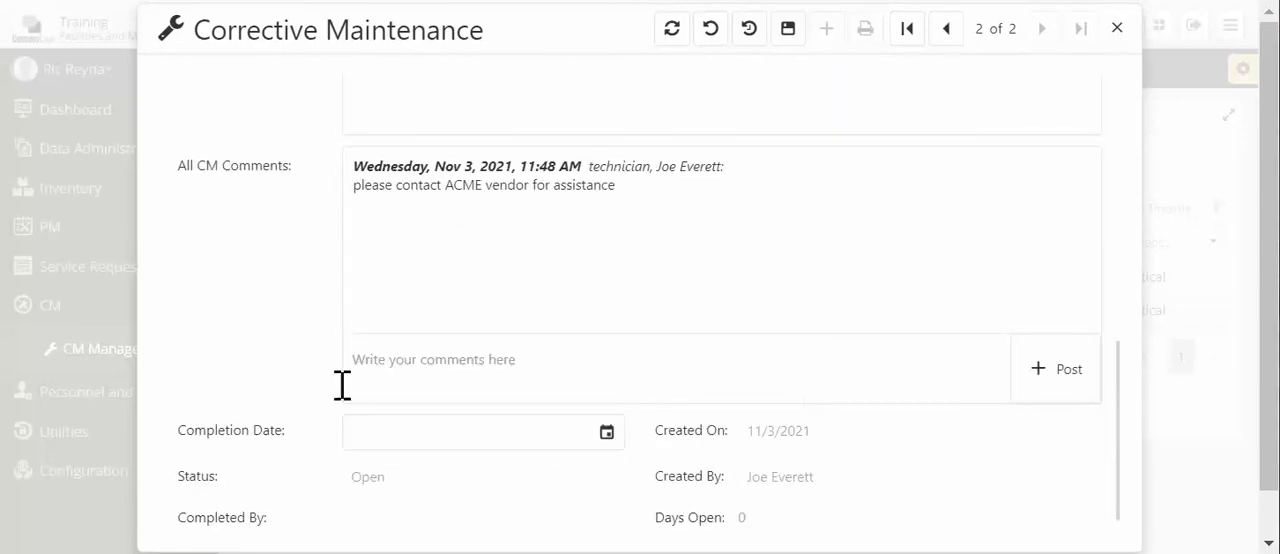
left_click(484, 380)
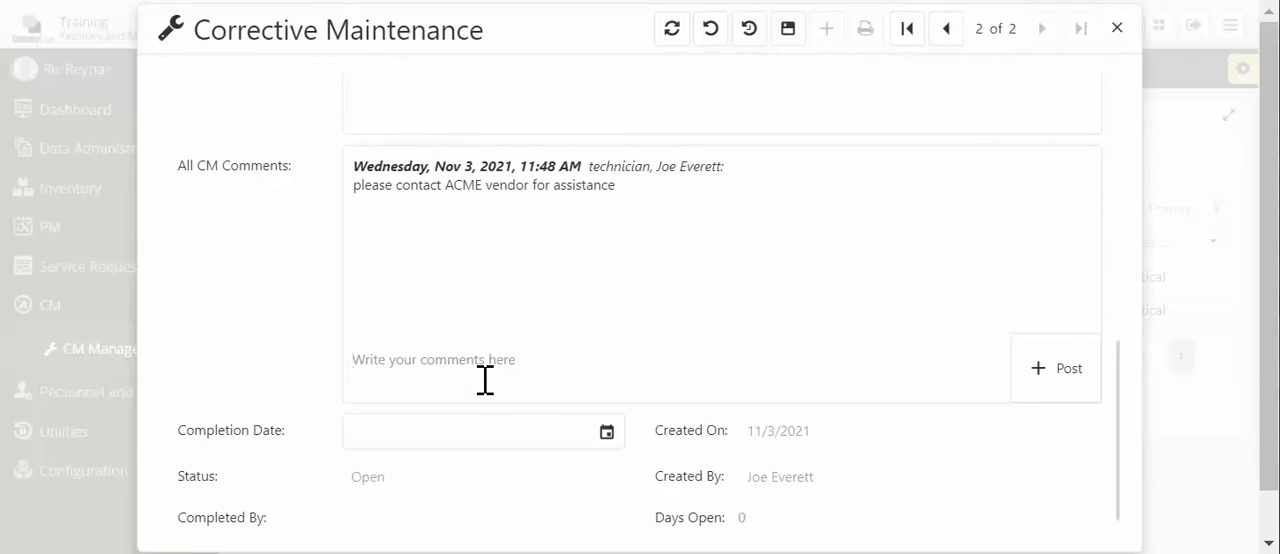
type("team-")
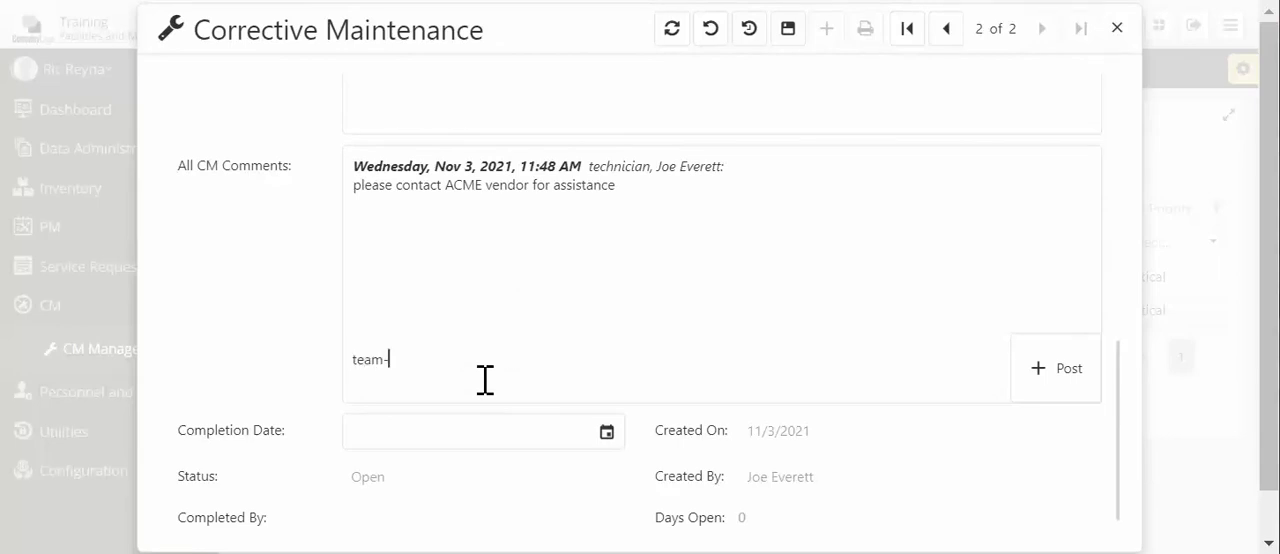
type("I'm waiting on vendor for a")
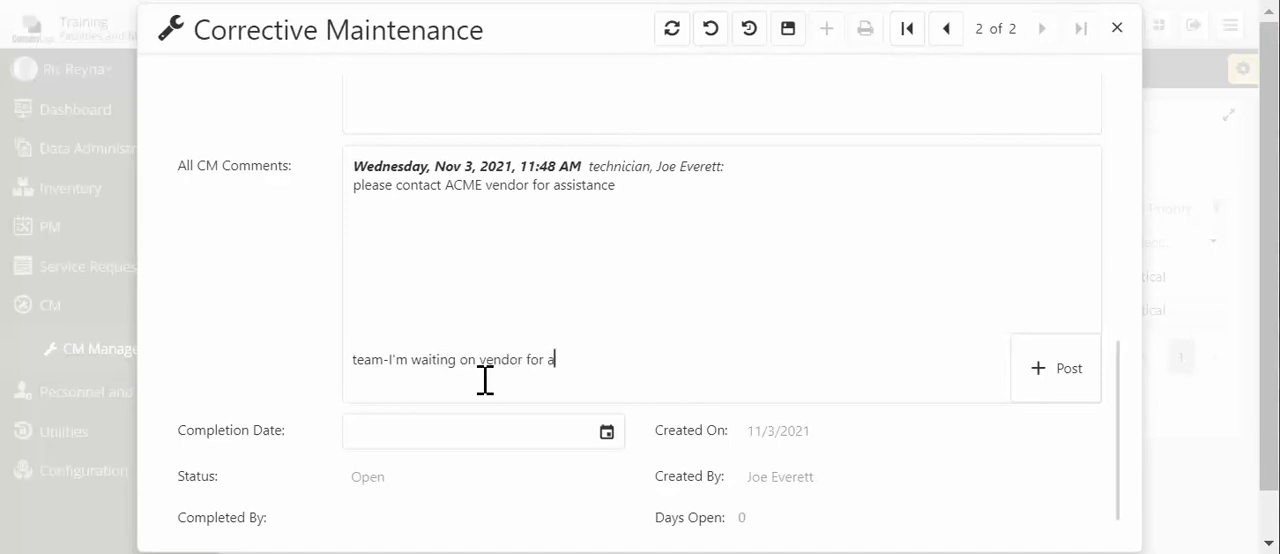
type("ssistance")
left_click(1082, 392)
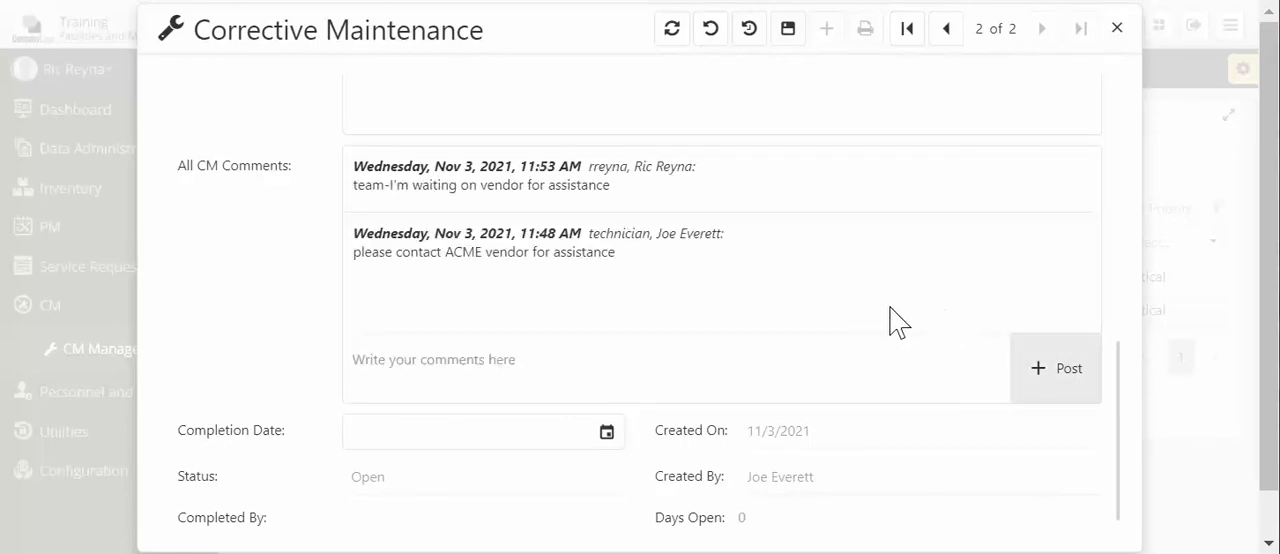
left_click(788, 29)
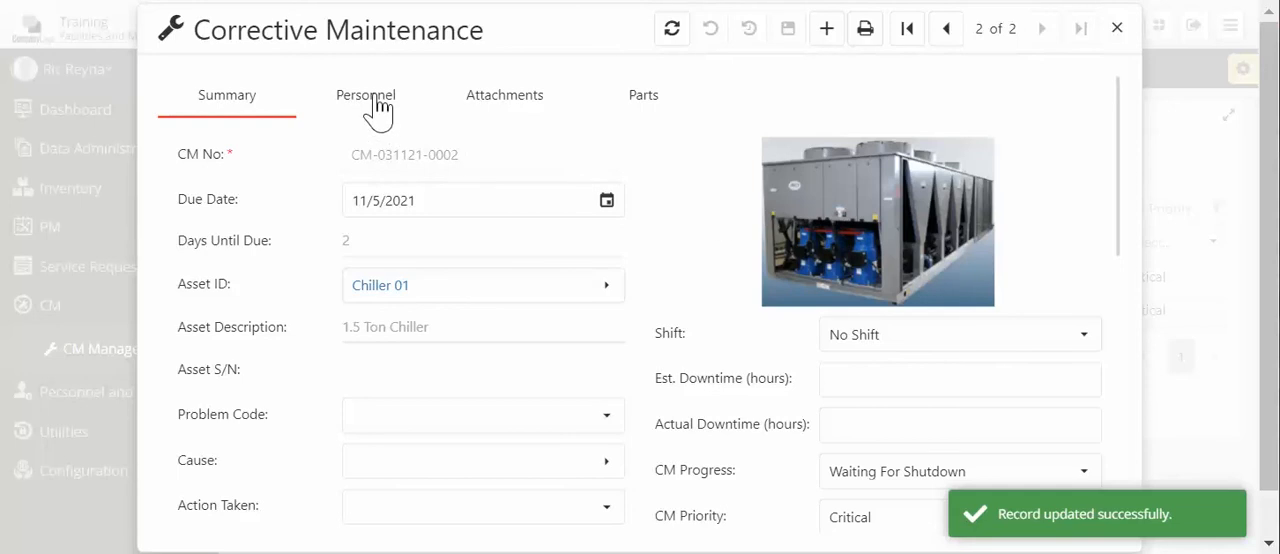
- Enter 1 in the assigned technician's "Act..." column in the record's personnel and save it
left_click(370, 98)
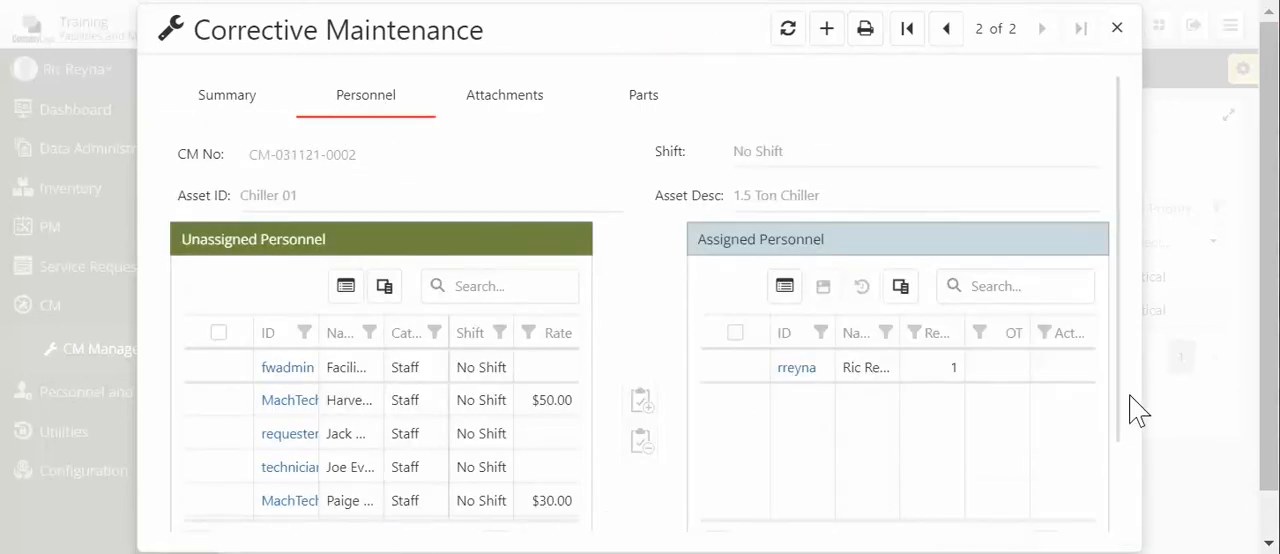
left_click(1068, 370)
left_click(1078, 360)
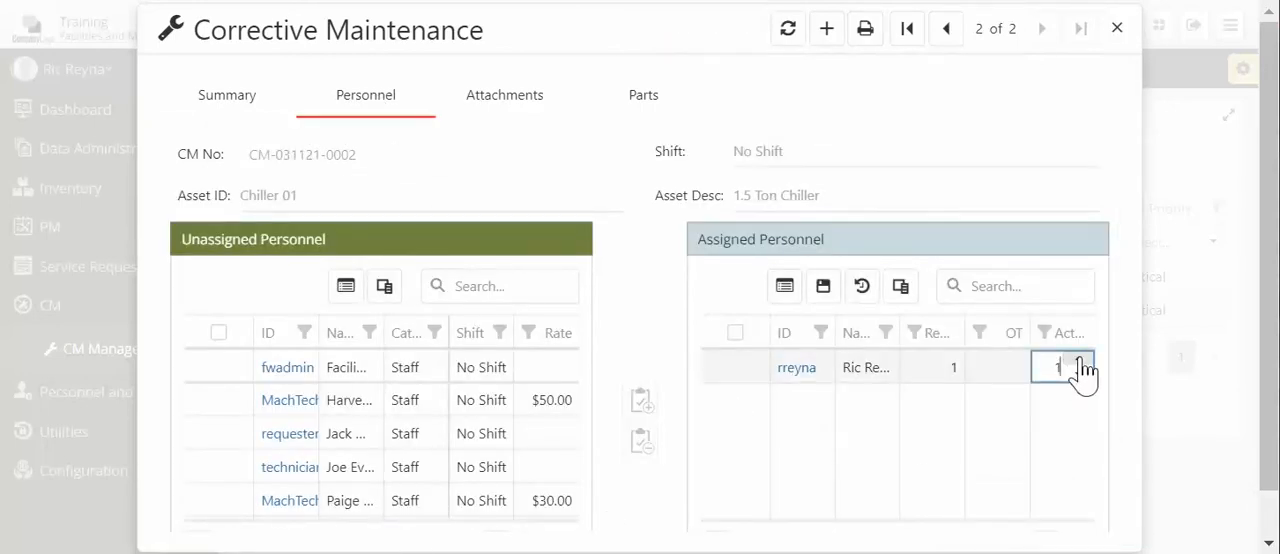
left_click(826, 289)
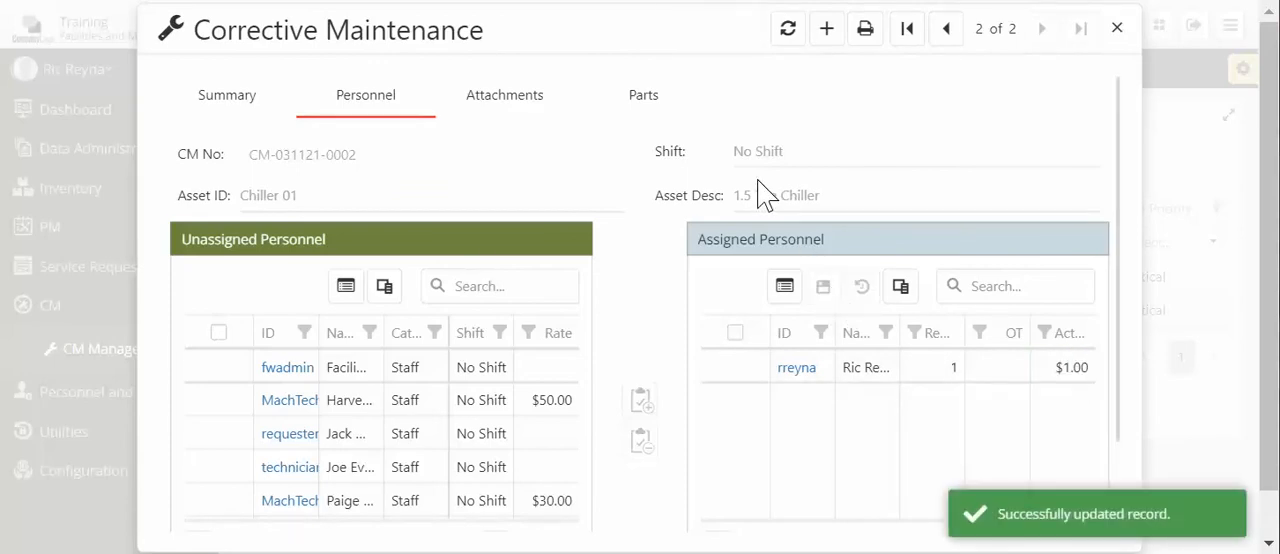
- Turn off the default filter on the record's unassigned parts, search them for "coo" and assign the Ono part supplied by Acme
left_click(644, 104)
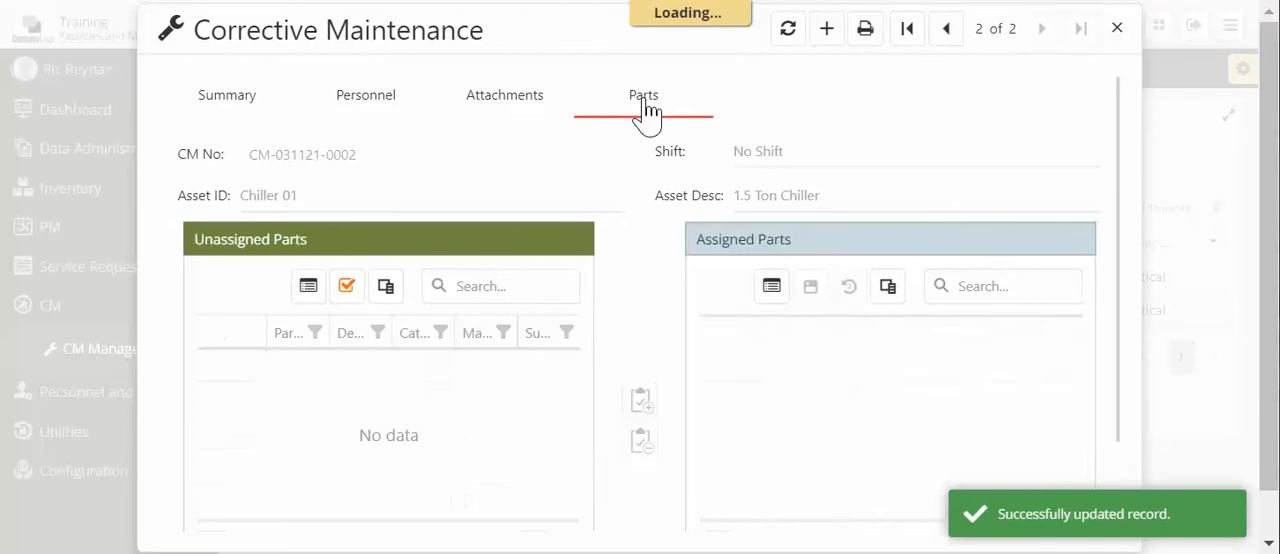
left_click(347, 287)
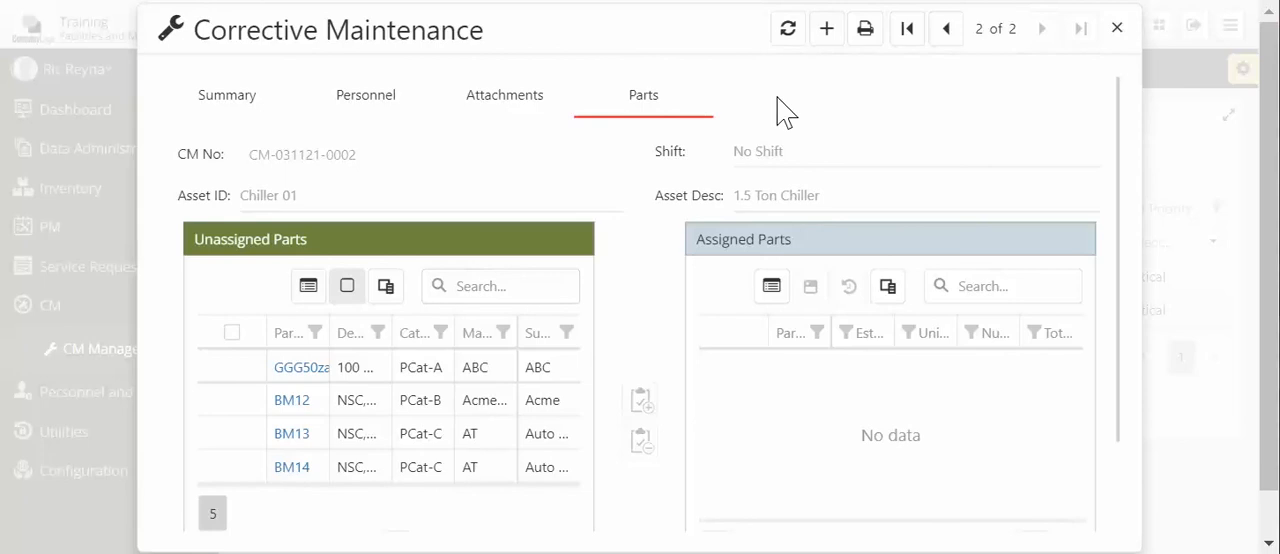
left_click(503, 286)
type("coo")
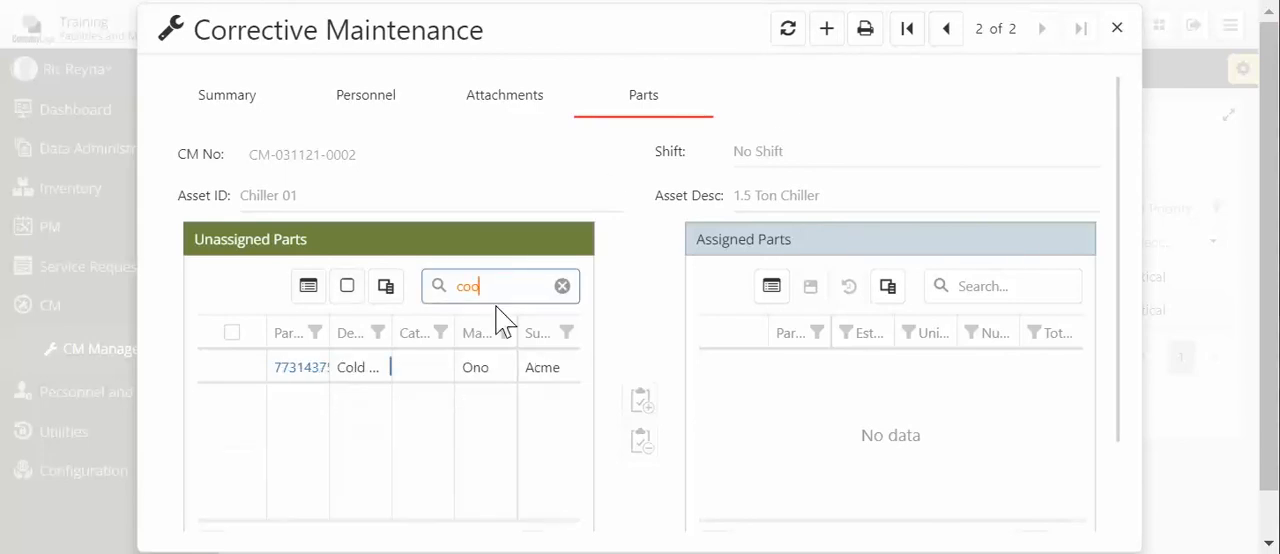
left_click(231, 368)
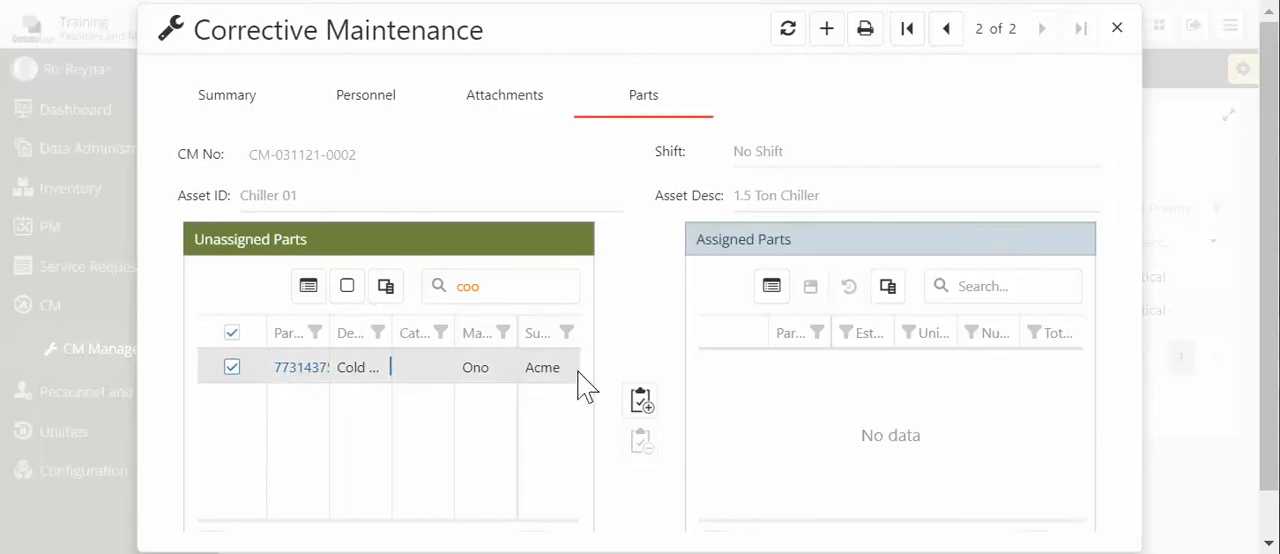
left_click(641, 398)
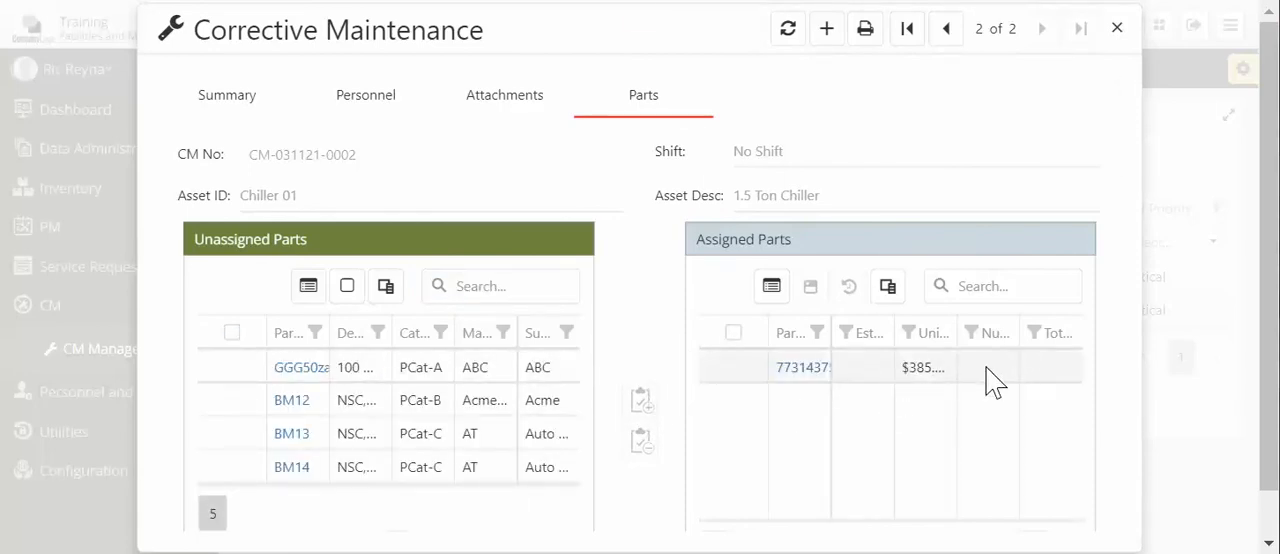
- Enter 1 in the assigned part's "Nu..." column and save the parts assignment
left_click(1005, 372)
type("1")
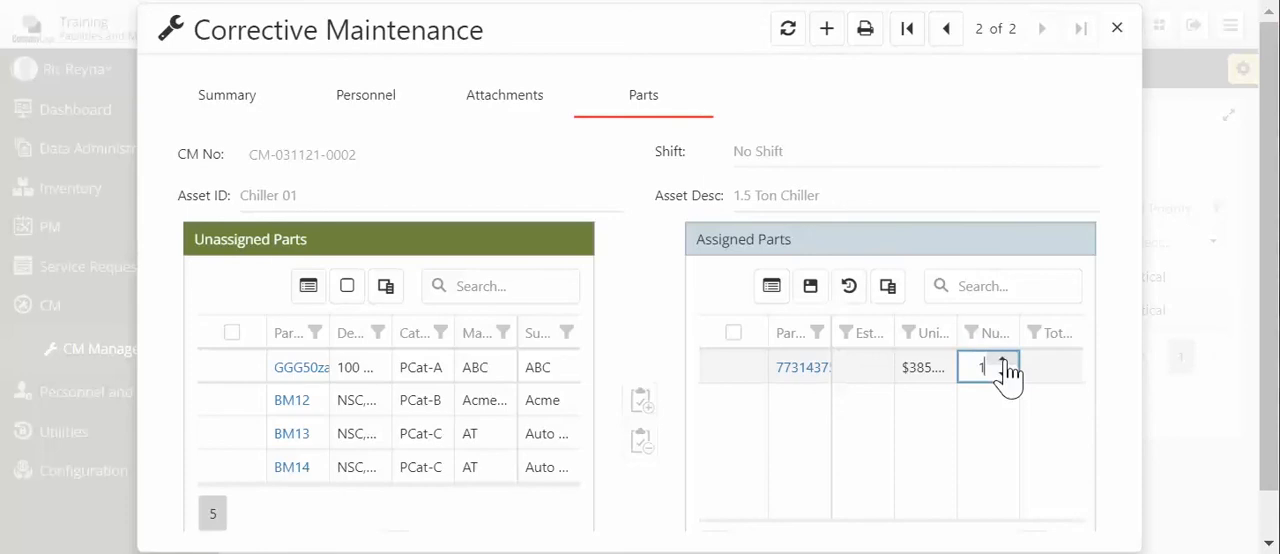
left_click(810, 287)
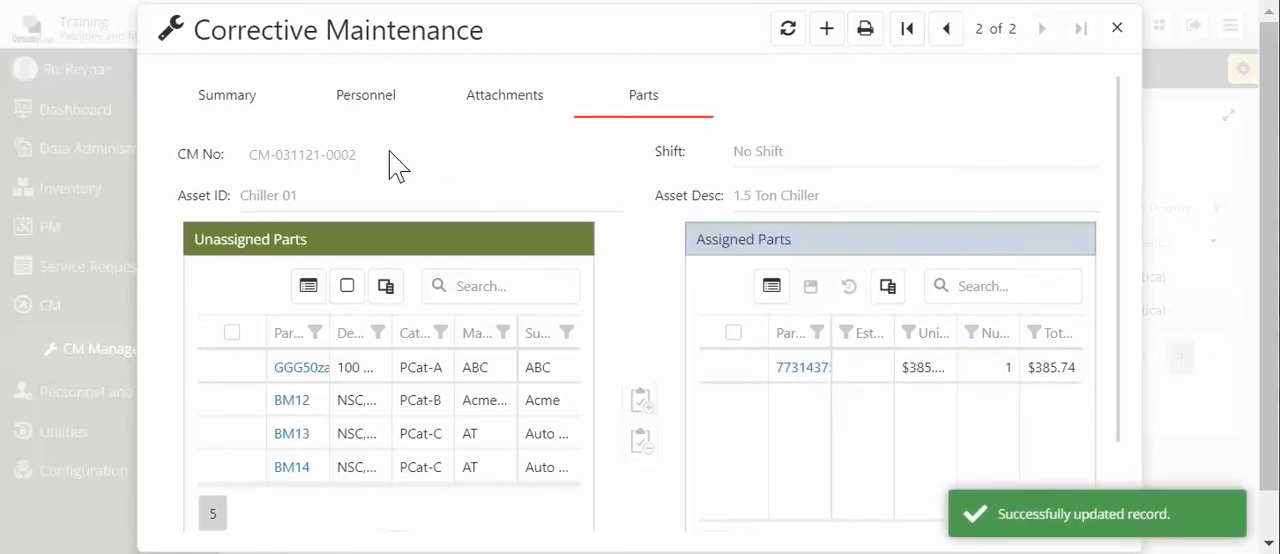
- Set the Completion Date in the Chiller 01 record's summary to 11/3/2021 and save the record
left_click(245, 108)
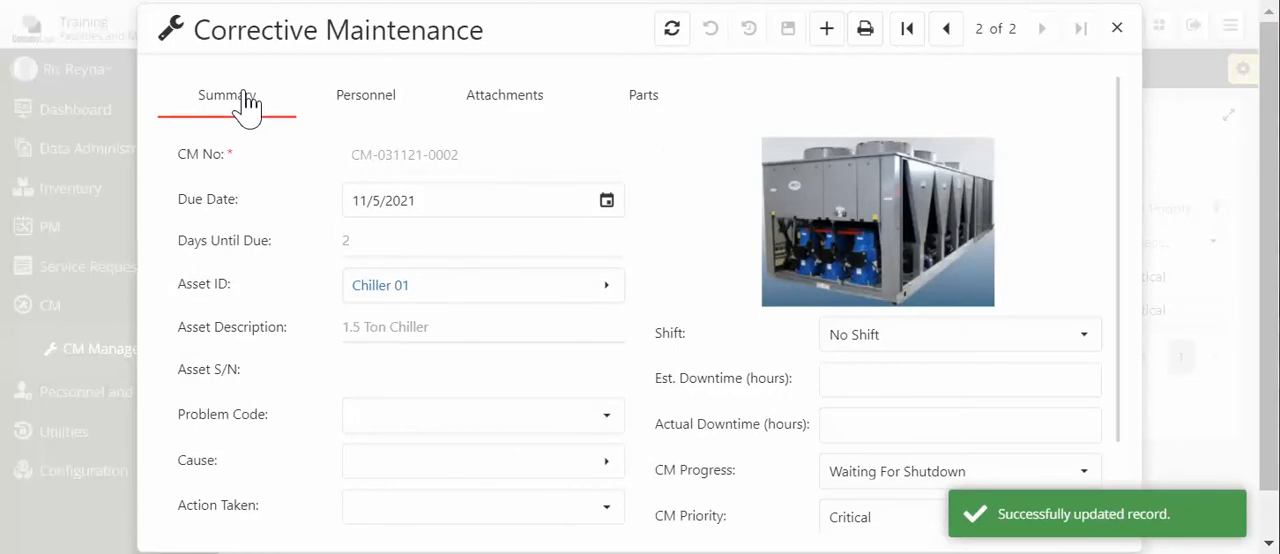
scroll(553, 272, "down", 4)
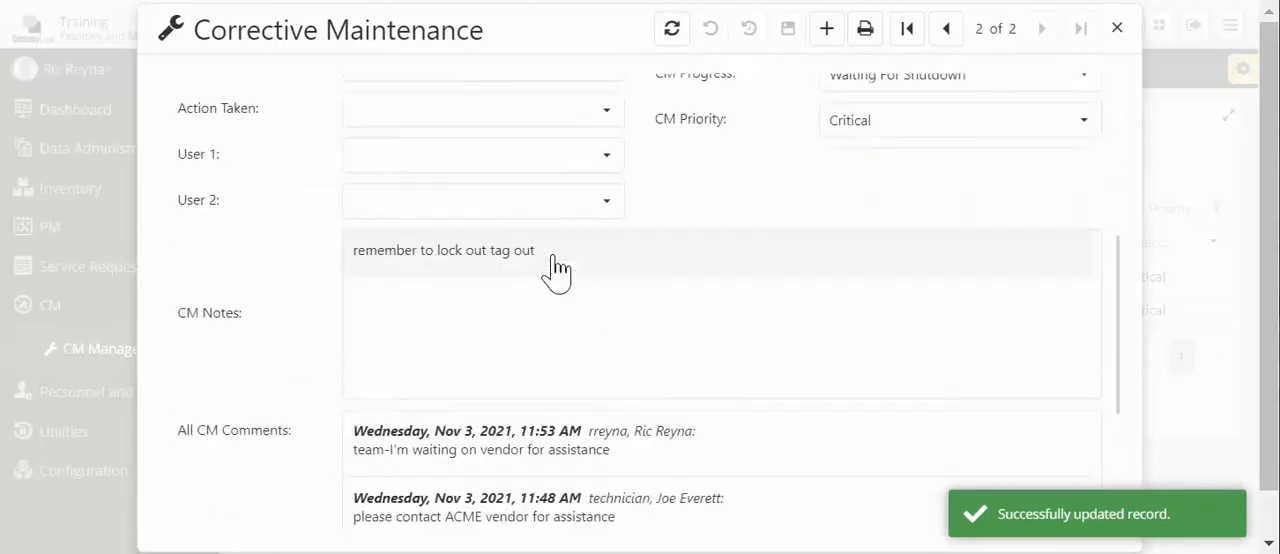
scroll(557, 270, "down", 3)
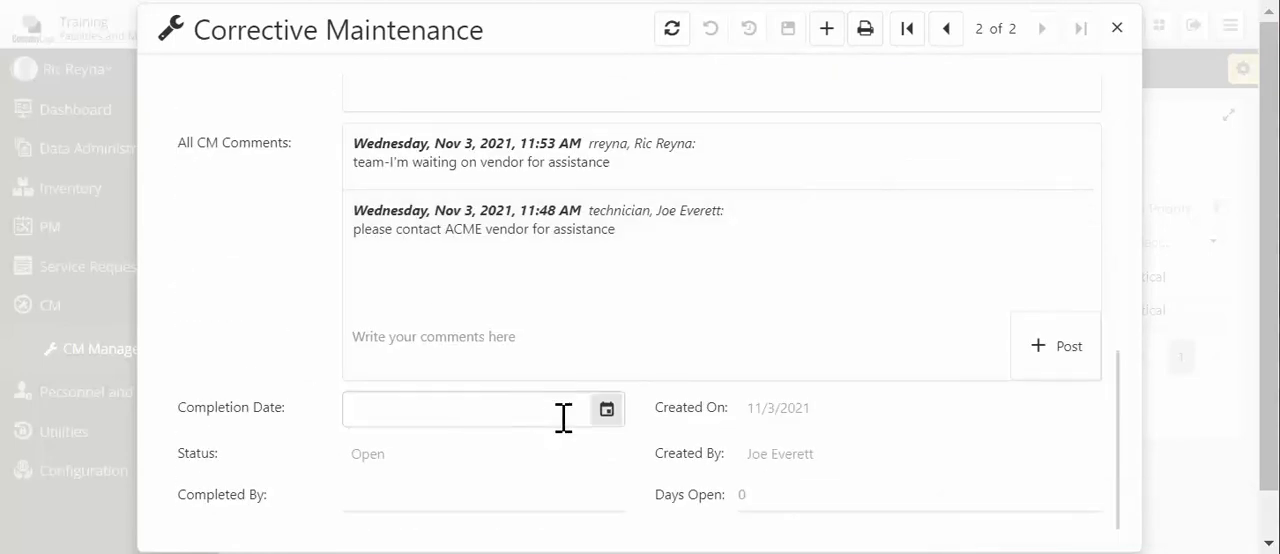
left_click(605, 411)
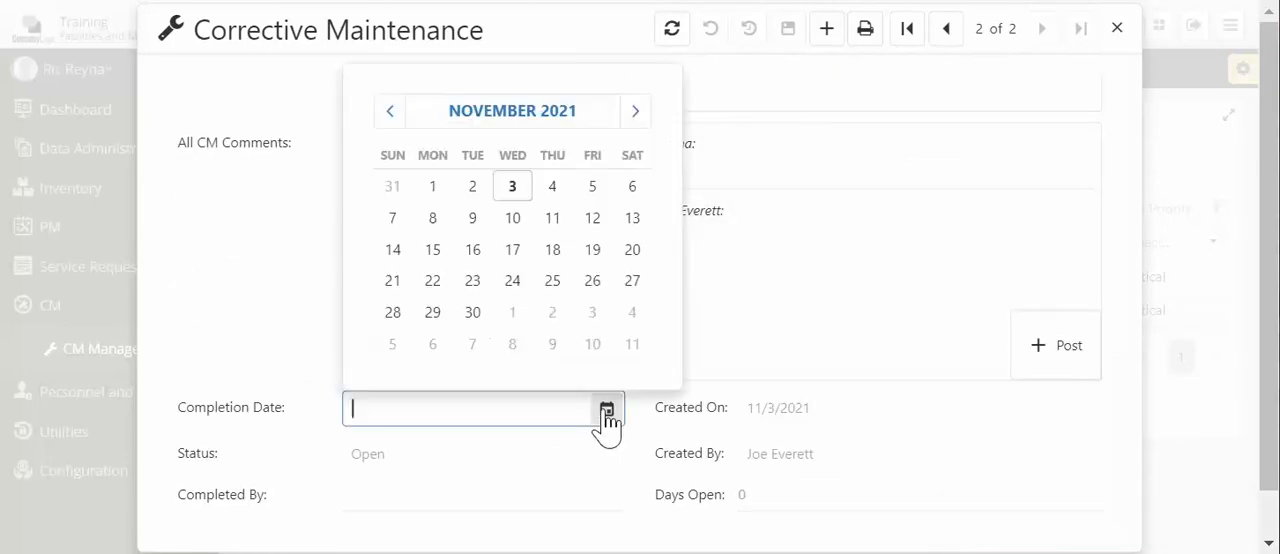
left_click(513, 188)
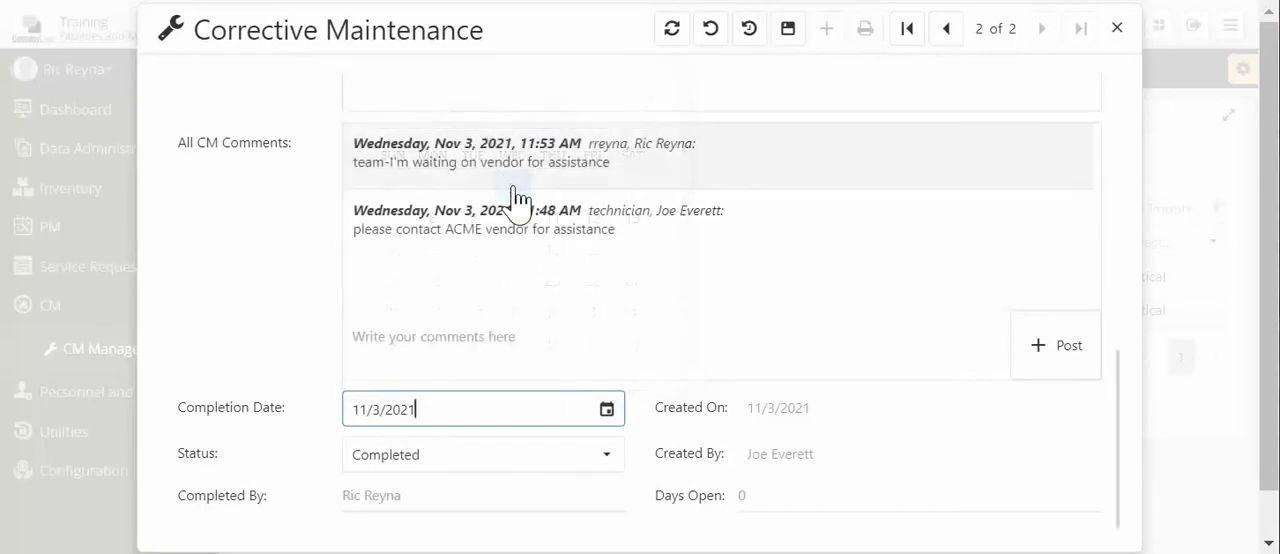
left_click(787, 40)
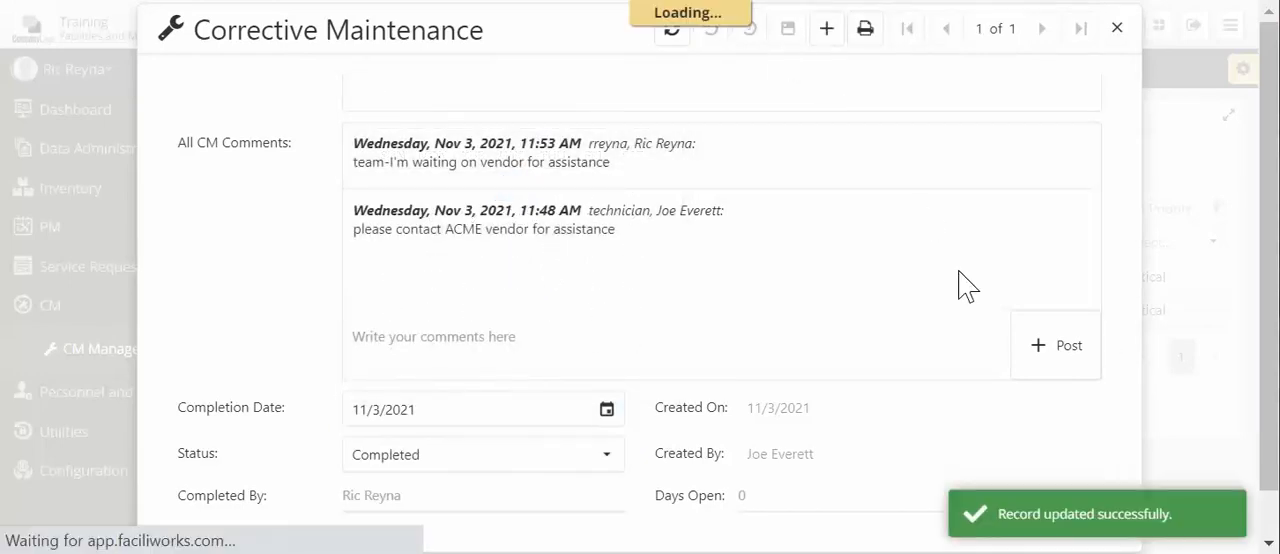